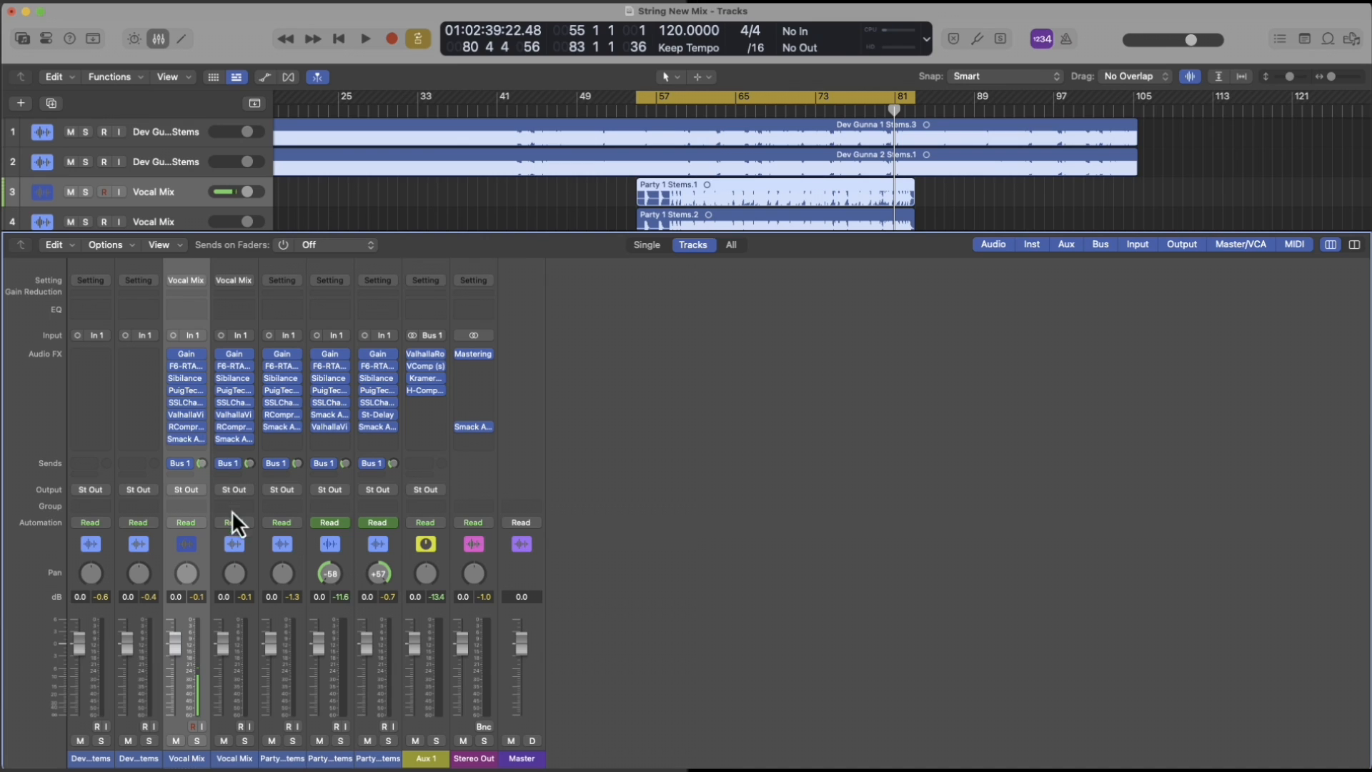
{"action": "left_click", "coordinate": [342, 508]}
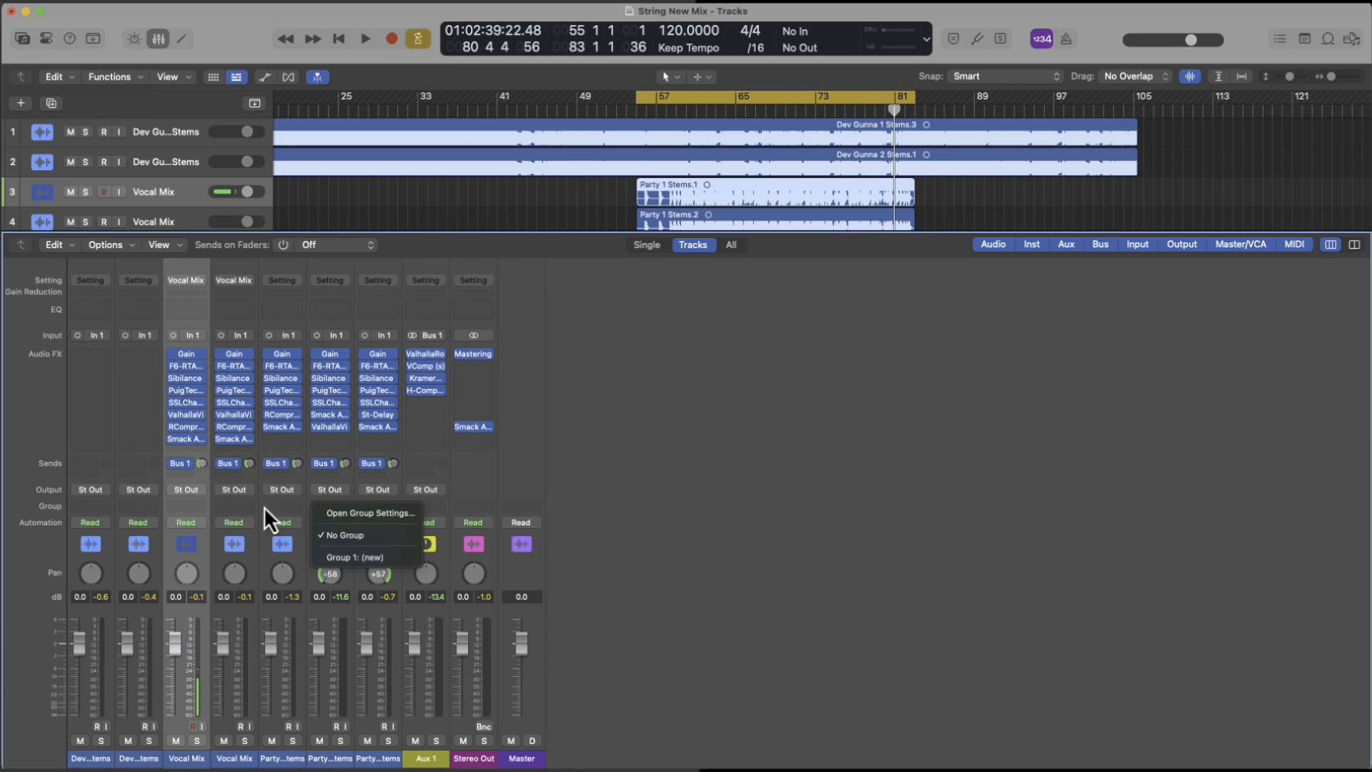
{"action": "left_click", "coordinate": [232, 520]}
{"action": "left_click_drag", "start_coordinate": [340, 612], "coordinate": [194, 513]}
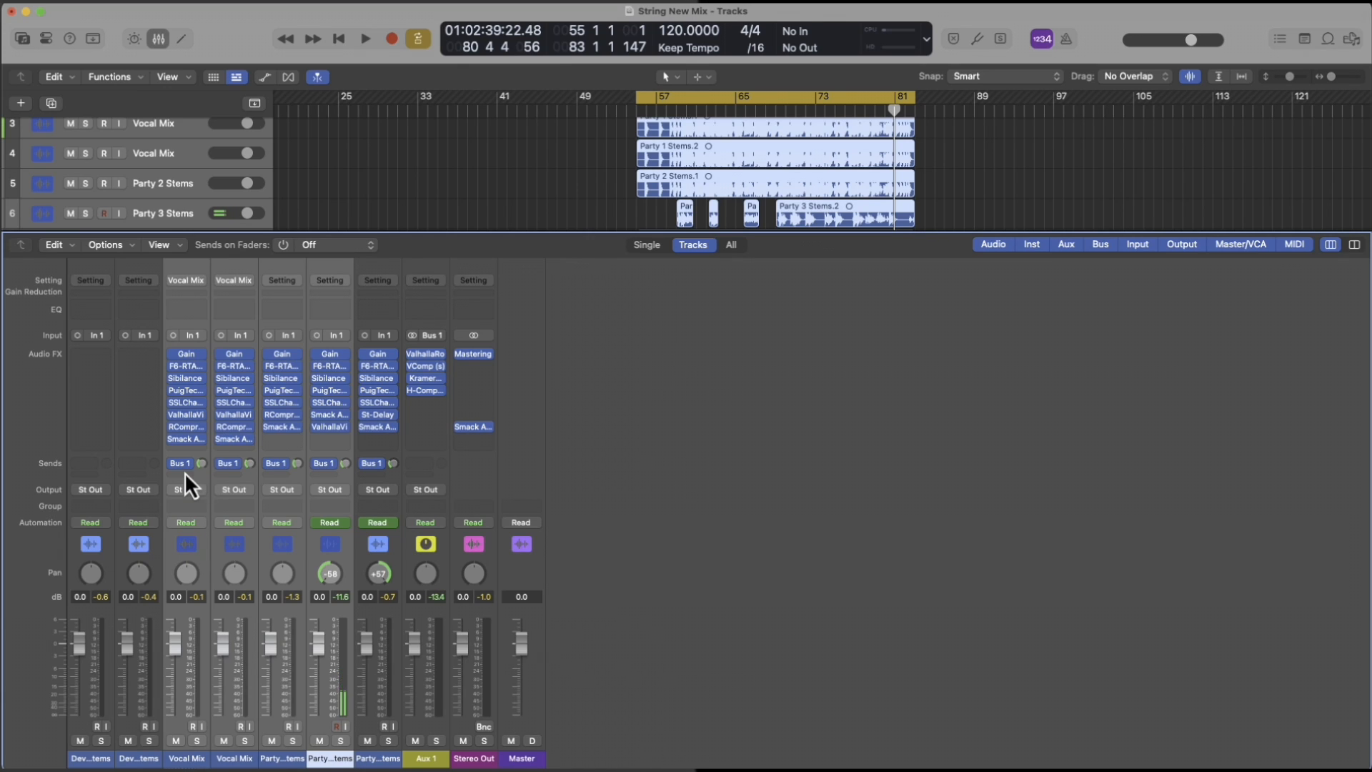
{"action": "left_click", "coordinate": [635, 482]}
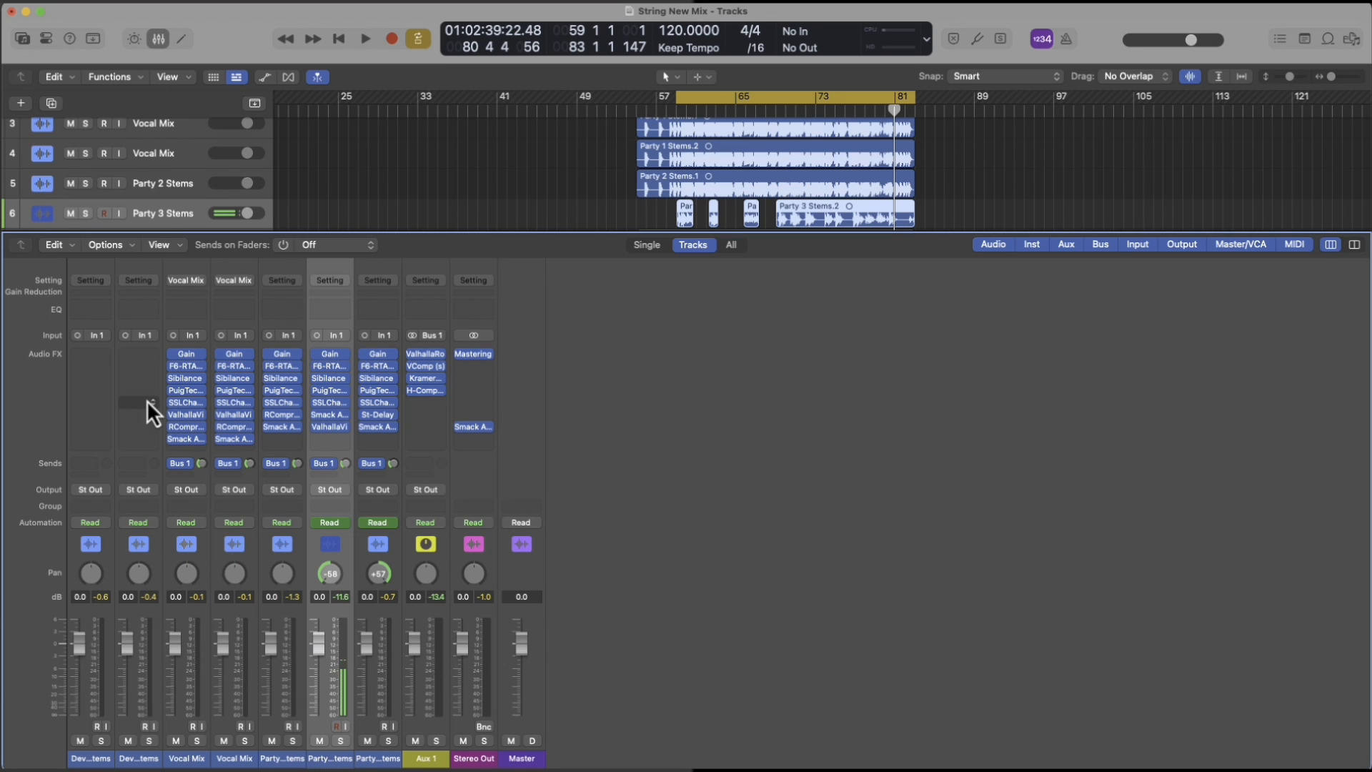
Step: Bypass the effects on the vocal, party, aux and stereo output channels and play the mix without processing
{"action": "left_click", "coordinate": [183, 353]}
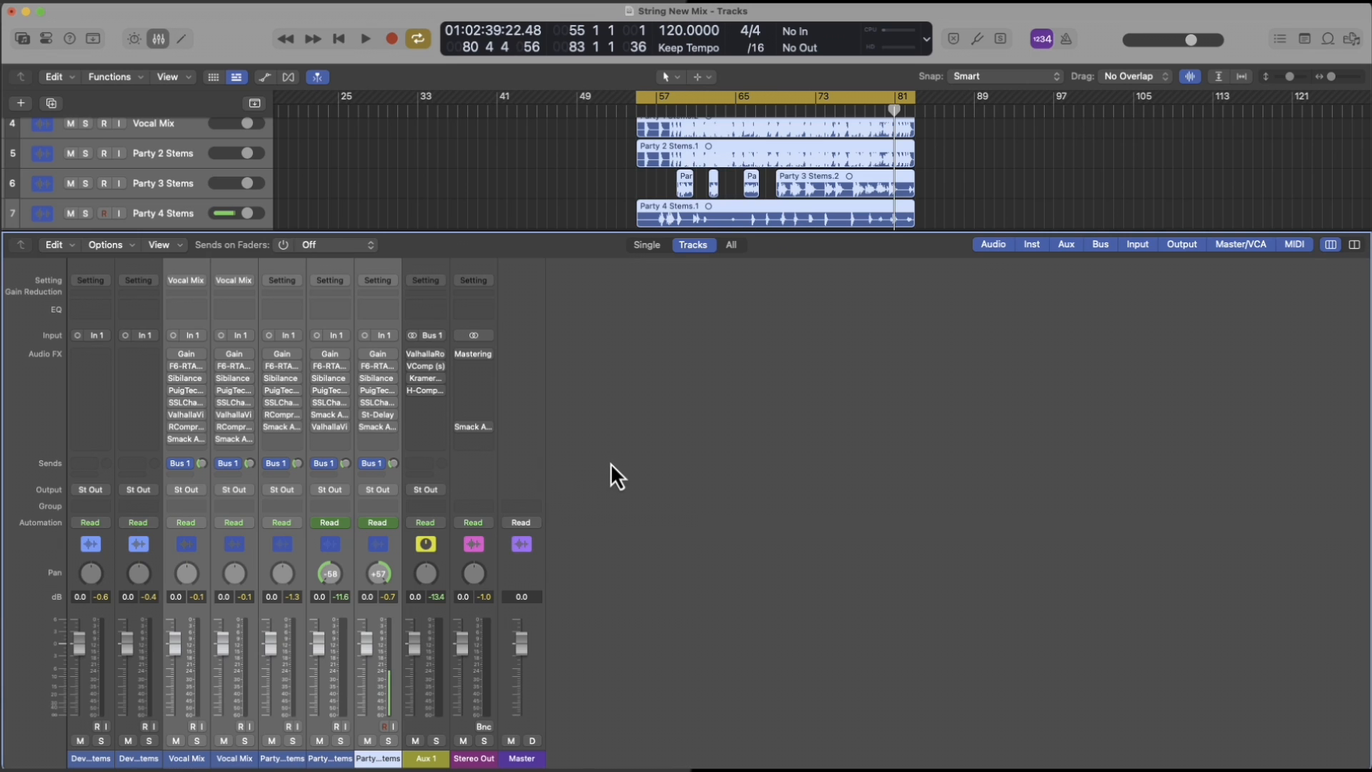
{"action": "key", "text": "Down"}
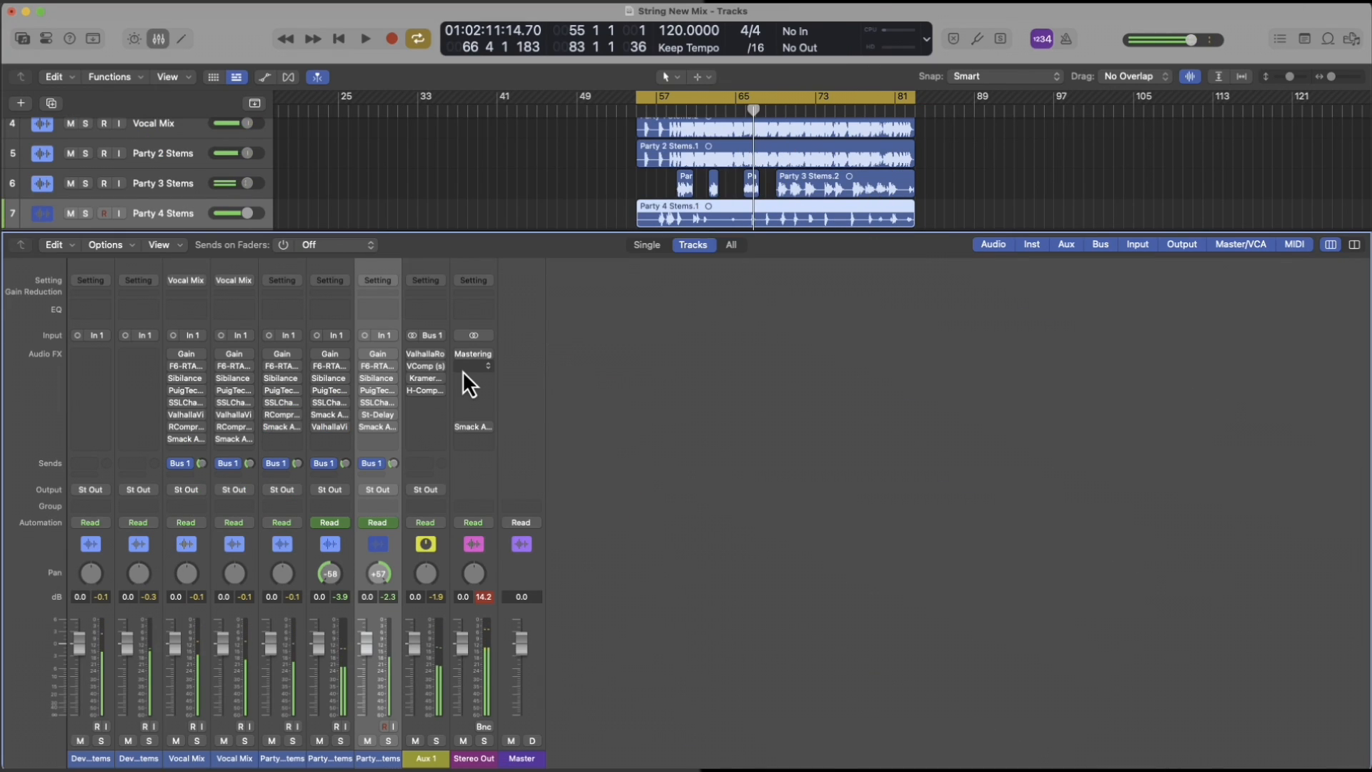
{"action": "left_click", "coordinate": [463, 354]}
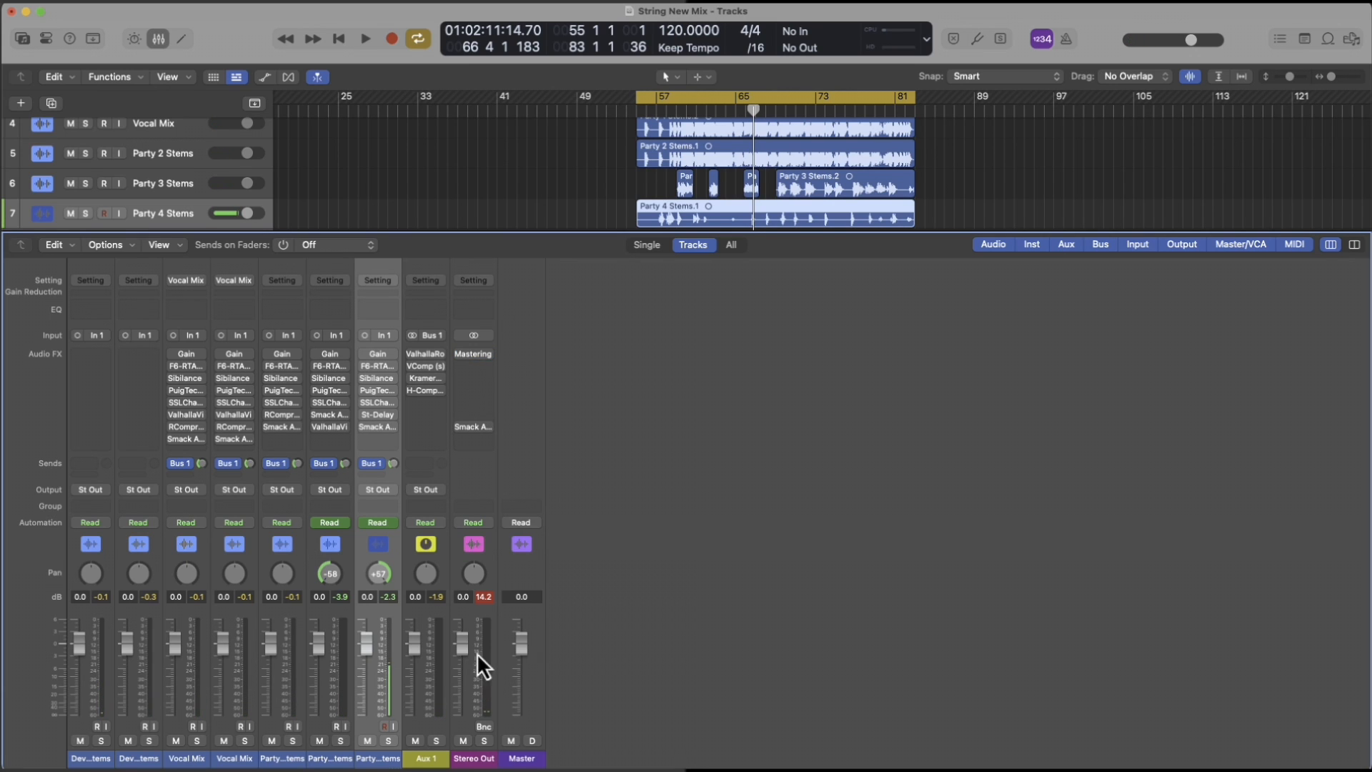
Step: Turn all effects back on across the channels from the first Vocal Mix strip to Stereo Out and play the processed mix
{"action": "left_click_drag", "start_coordinate": [462, 617], "coordinate": [176, 602]}
{"action": "left_click_drag", "start_coordinate": [173, 353], "coordinate": [170, 445]}
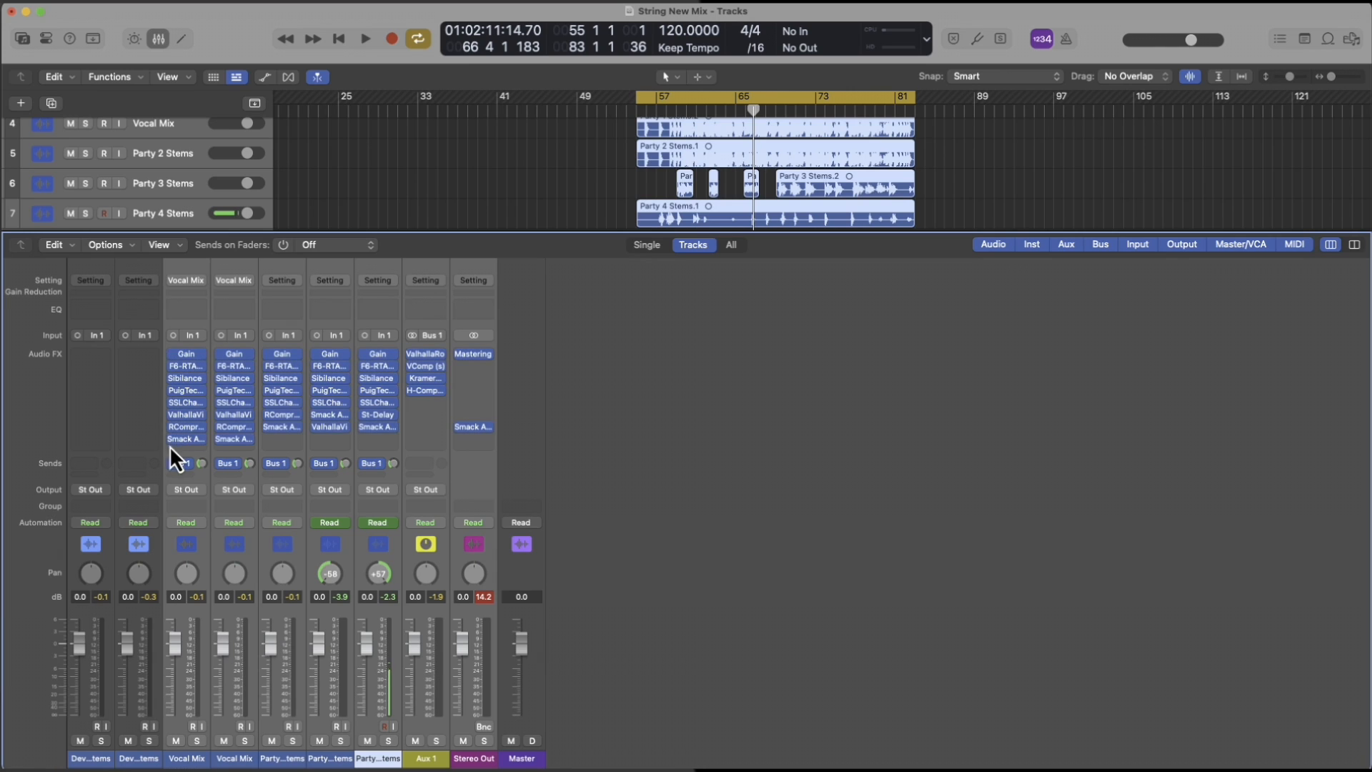
{"action": "left_click", "coordinate": [546, 432]}
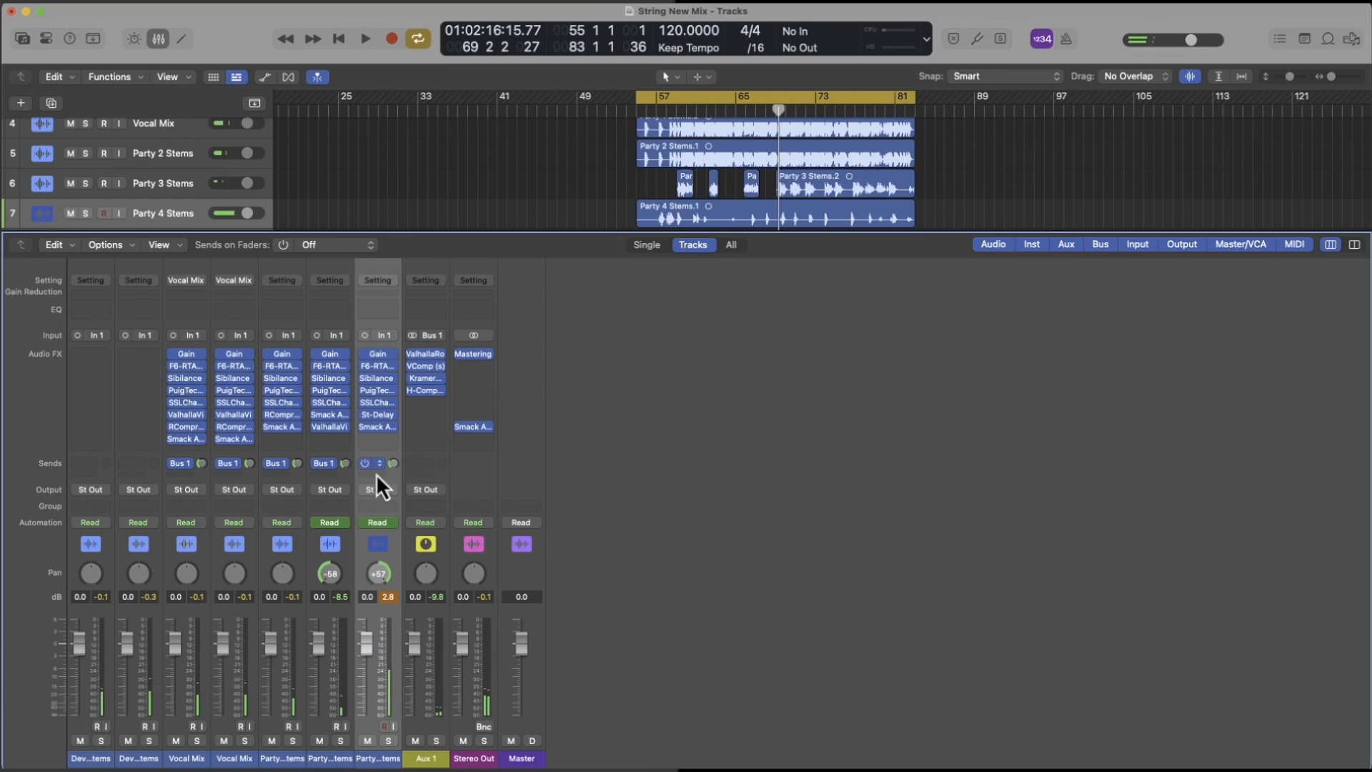
Step: Examine the Gain plug-in settings on the two Vocal Mix channels and the Party 2 Stems channel
{"action": "left_click", "coordinate": [171, 544]}
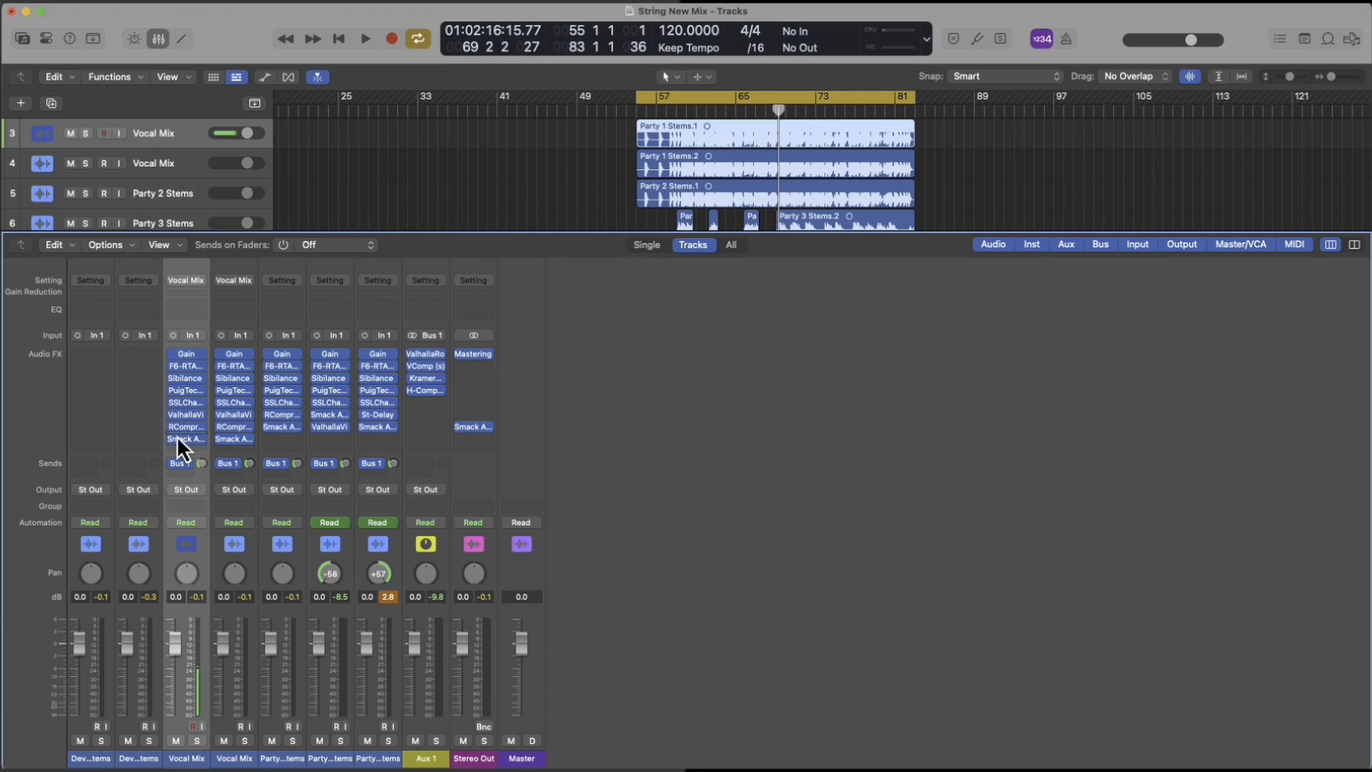
{"action": "left_click", "coordinate": [190, 354]}
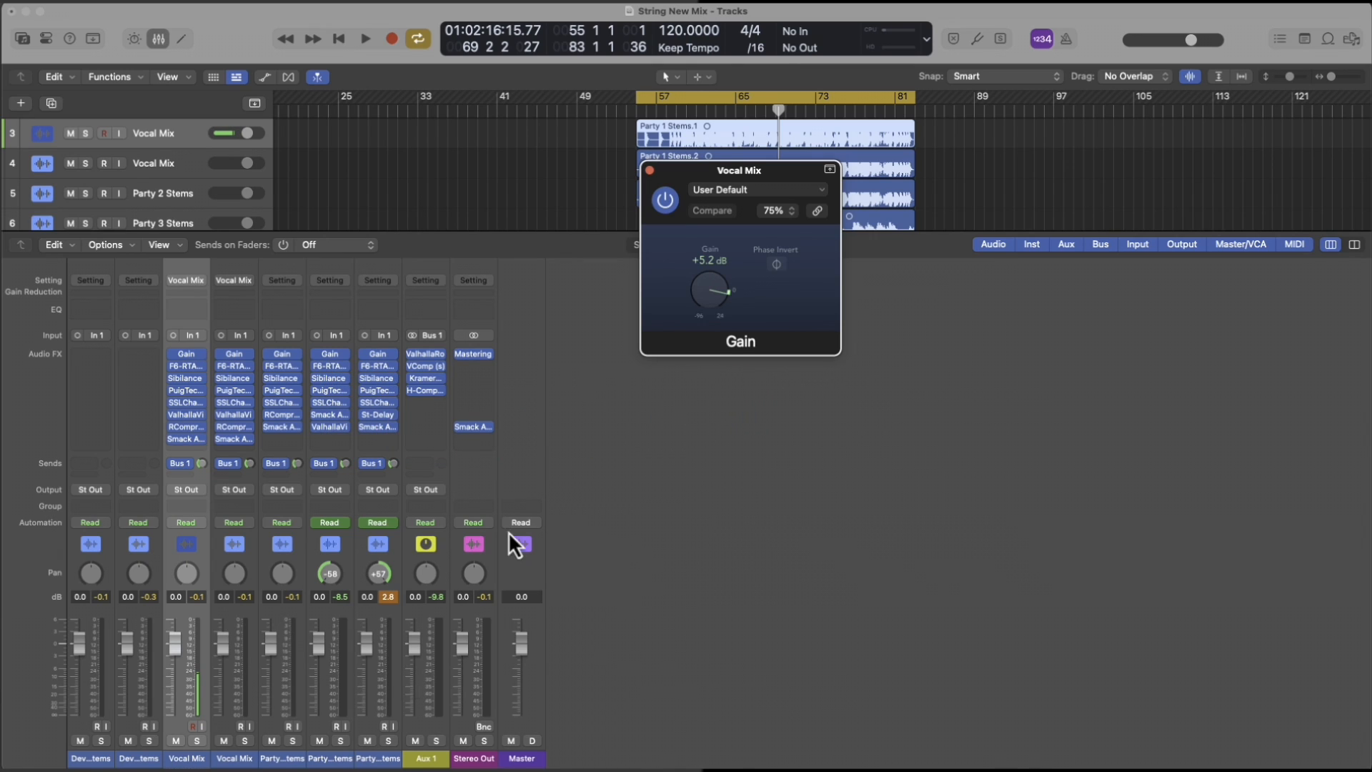
{"action": "right_click", "coordinate": [234, 351]}
{"action": "left_click", "coordinate": [366, 394]}
{"action": "left_click", "coordinate": [240, 355]}
{"action": "left_click", "coordinate": [281, 354]}
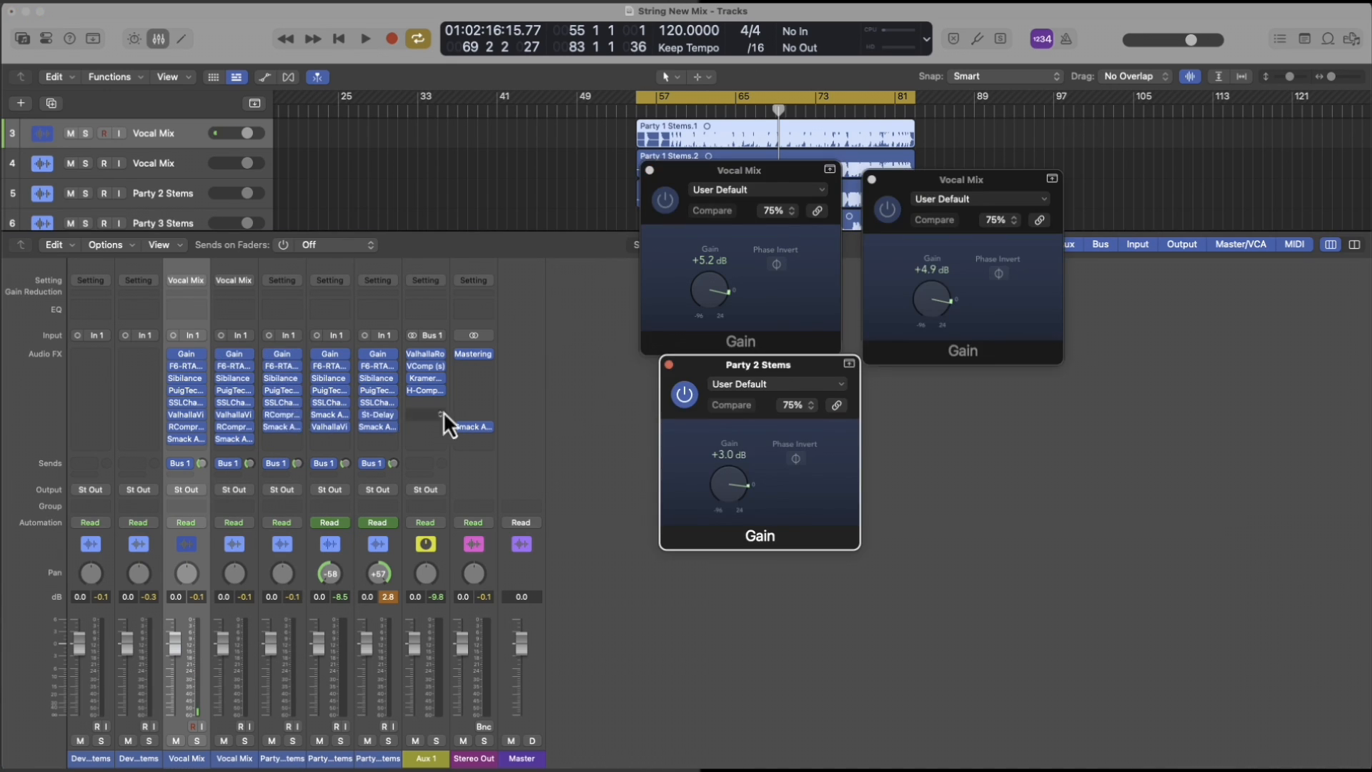
{"action": "left_click", "coordinate": [669, 365]}
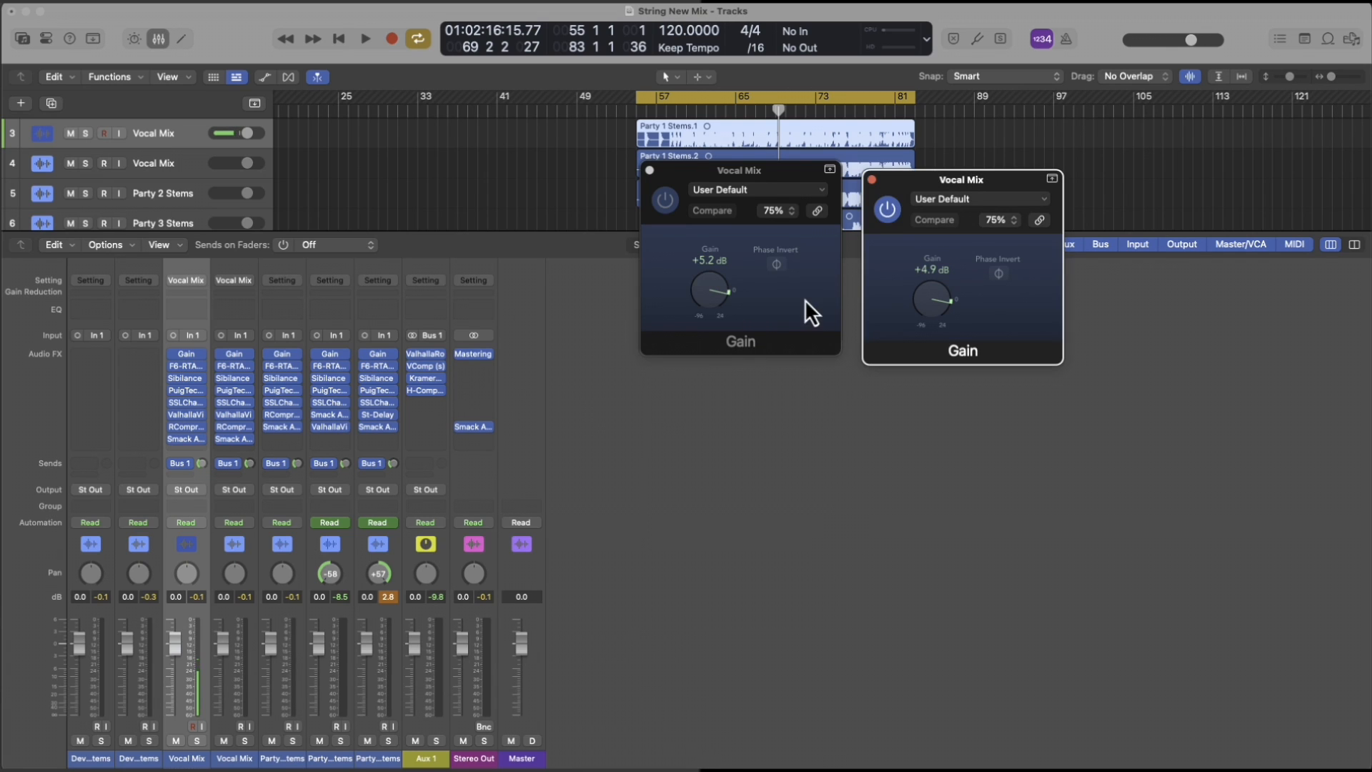
{"action": "left_click", "coordinate": [873, 182], "text": "alt"}
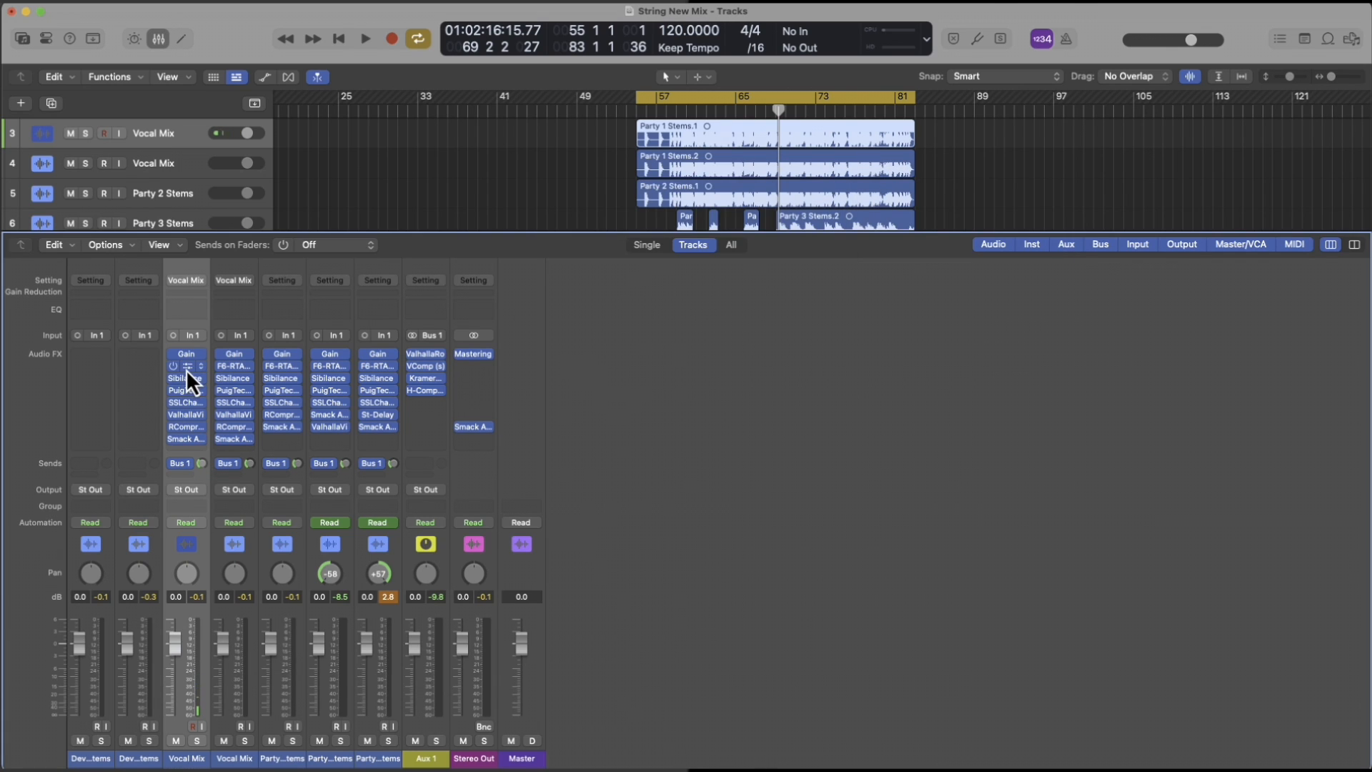
Step: Inspect the F6-RTA equalizer and Sibilance de-esser settings on the first Vocal Mix channel
{"action": "left_click", "coordinate": [186, 367]}
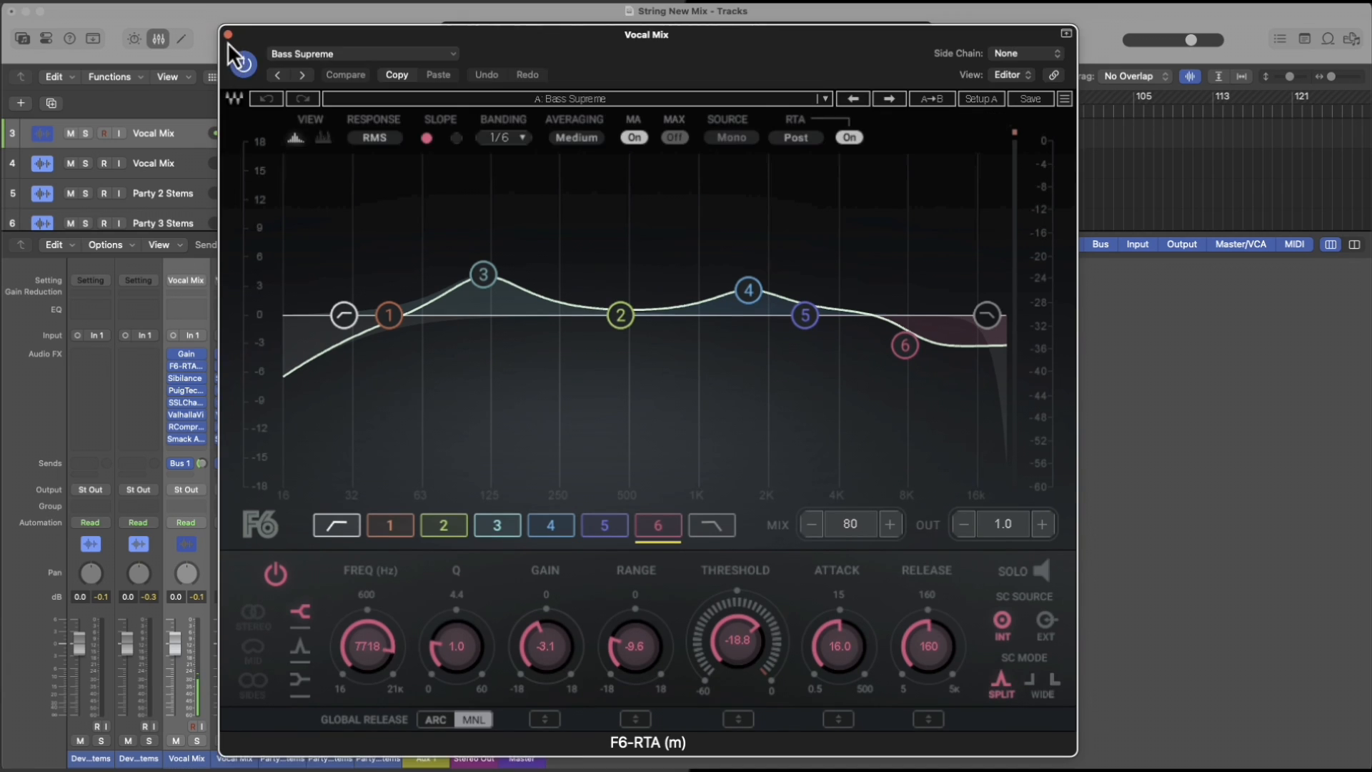
{"action": "left_click", "coordinate": [226, 36]}
{"action": "left_click", "coordinate": [187, 378]}
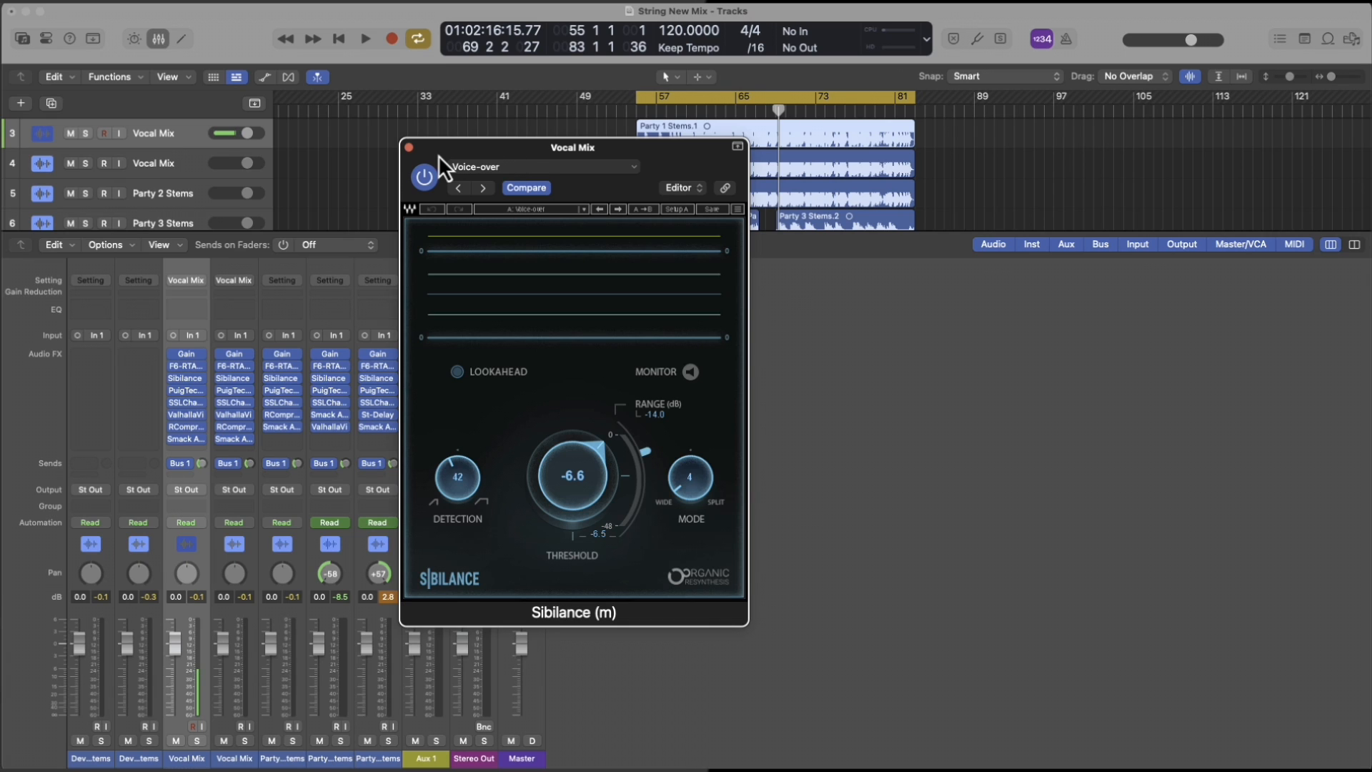
{"action": "left_click", "coordinate": [409, 148]}
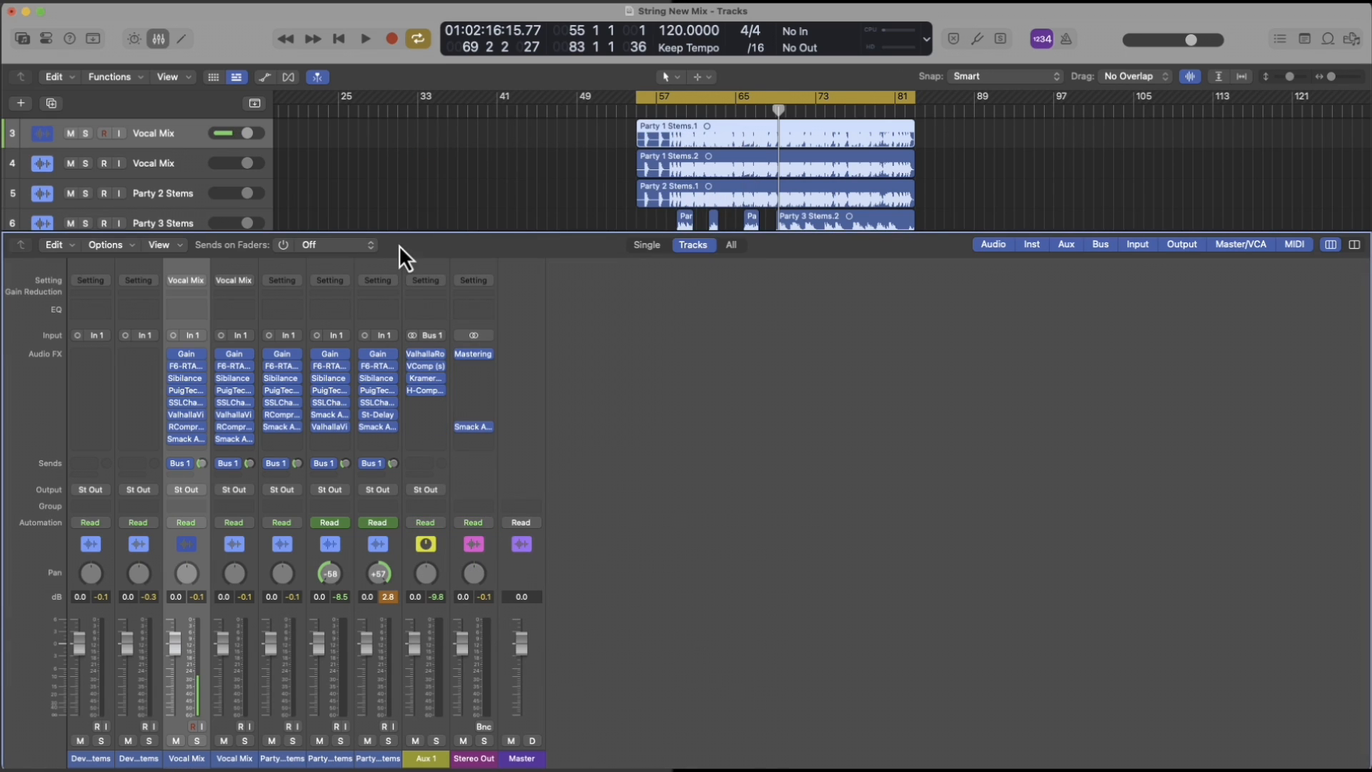
Step: Inspect the PuigTec MEQ5 and SSLChannel settings on the first Vocal Mix channel
{"action": "left_click", "coordinate": [187, 393]}
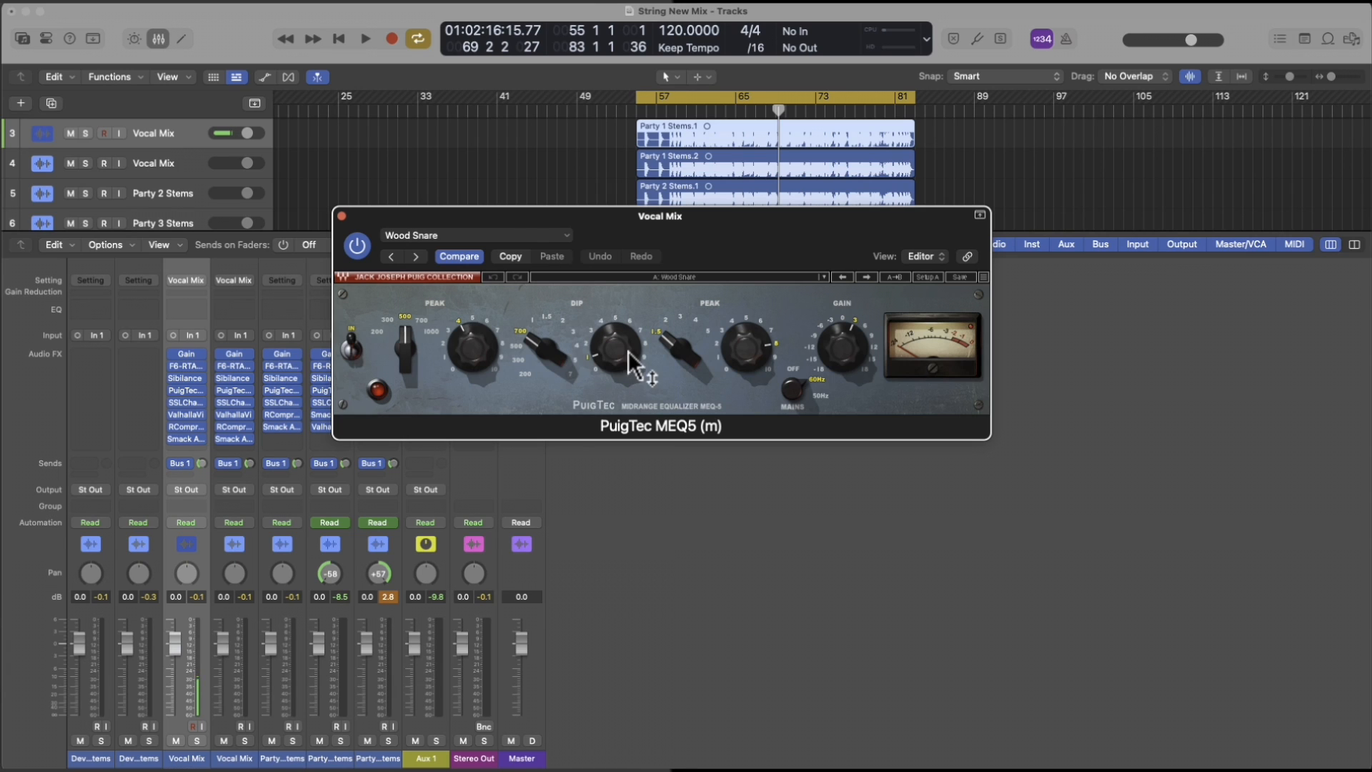
{"action": "left_click", "coordinate": [340, 216]}
{"action": "left_click", "coordinate": [187, 401]}
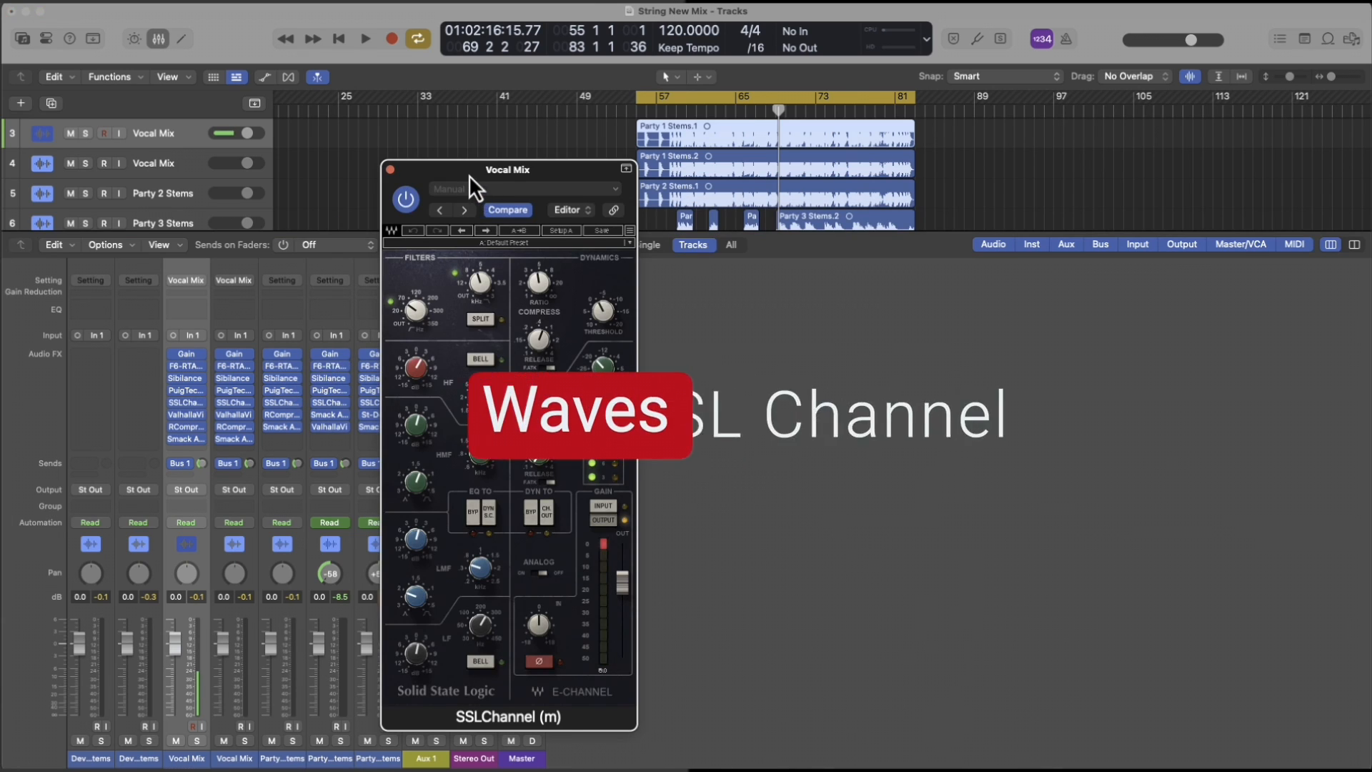
{"action": "left_click_drag", "start_coordinate": [469, 175], "coordinate": [537, 161]}
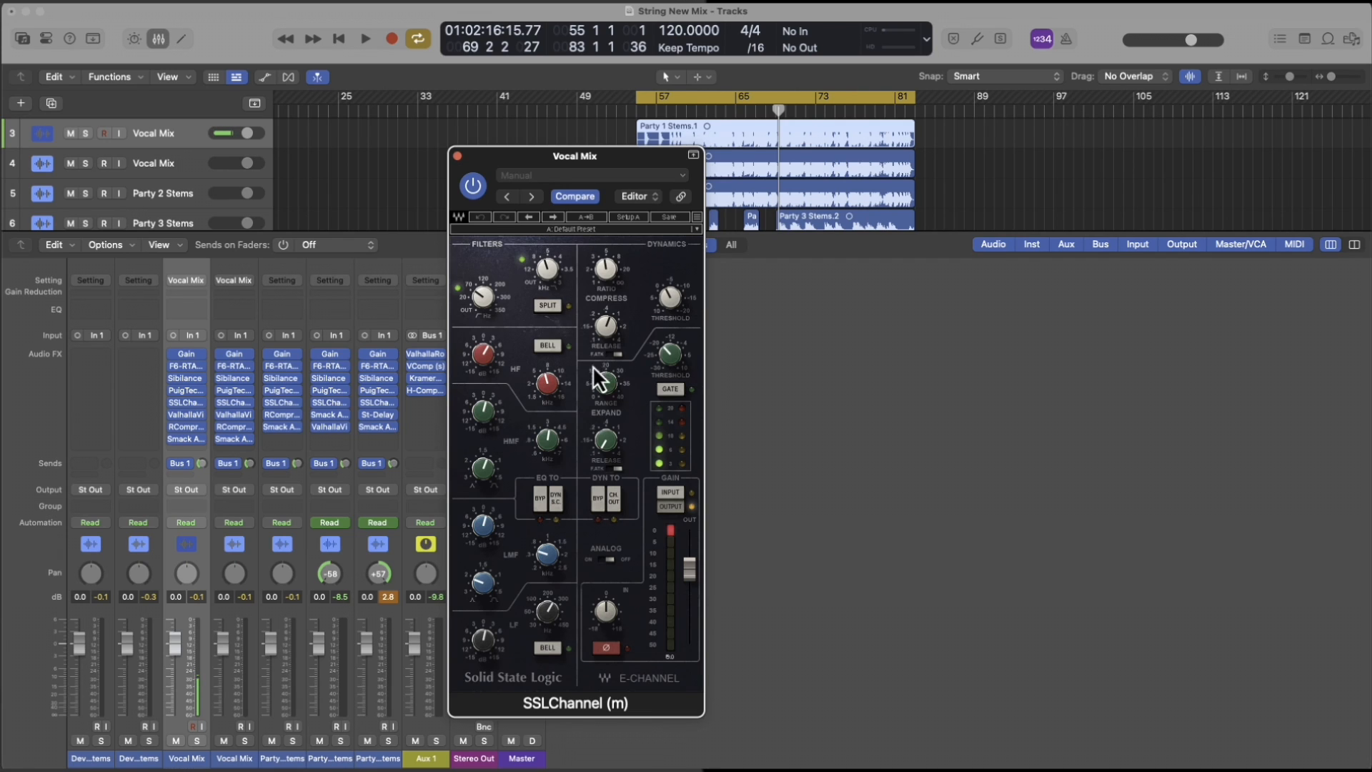
{"action": "left_click", "coordinate": [457, 155]}
Step: Review the ValhallaVintageVerb, RCompressor and Smack Attack settings in the first Vocal Mix channel's effects chain
{"action": "left_click", "coordinate": [190, 414]}
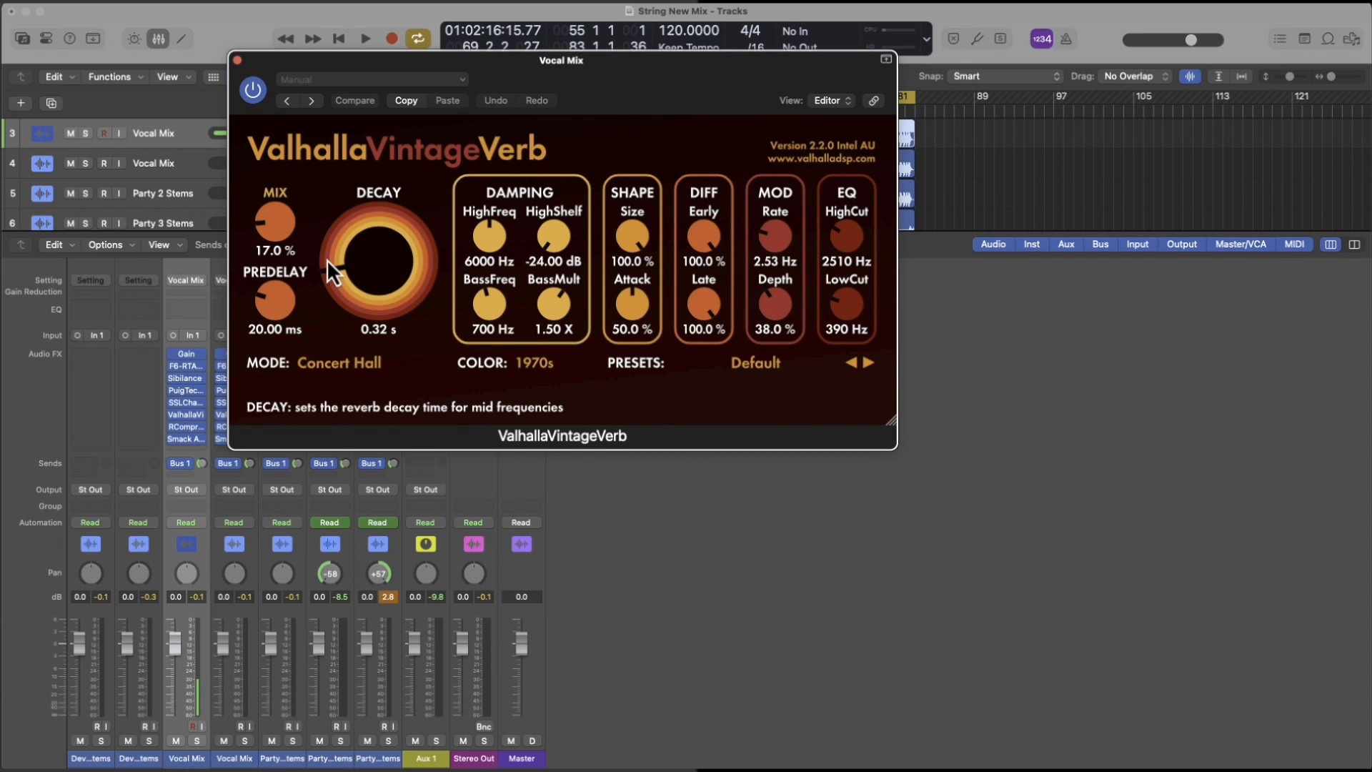
{"action": "left_click", "coordinate": [239, 63]}
{"action": "left_click", "coordinate": [230, 427]}
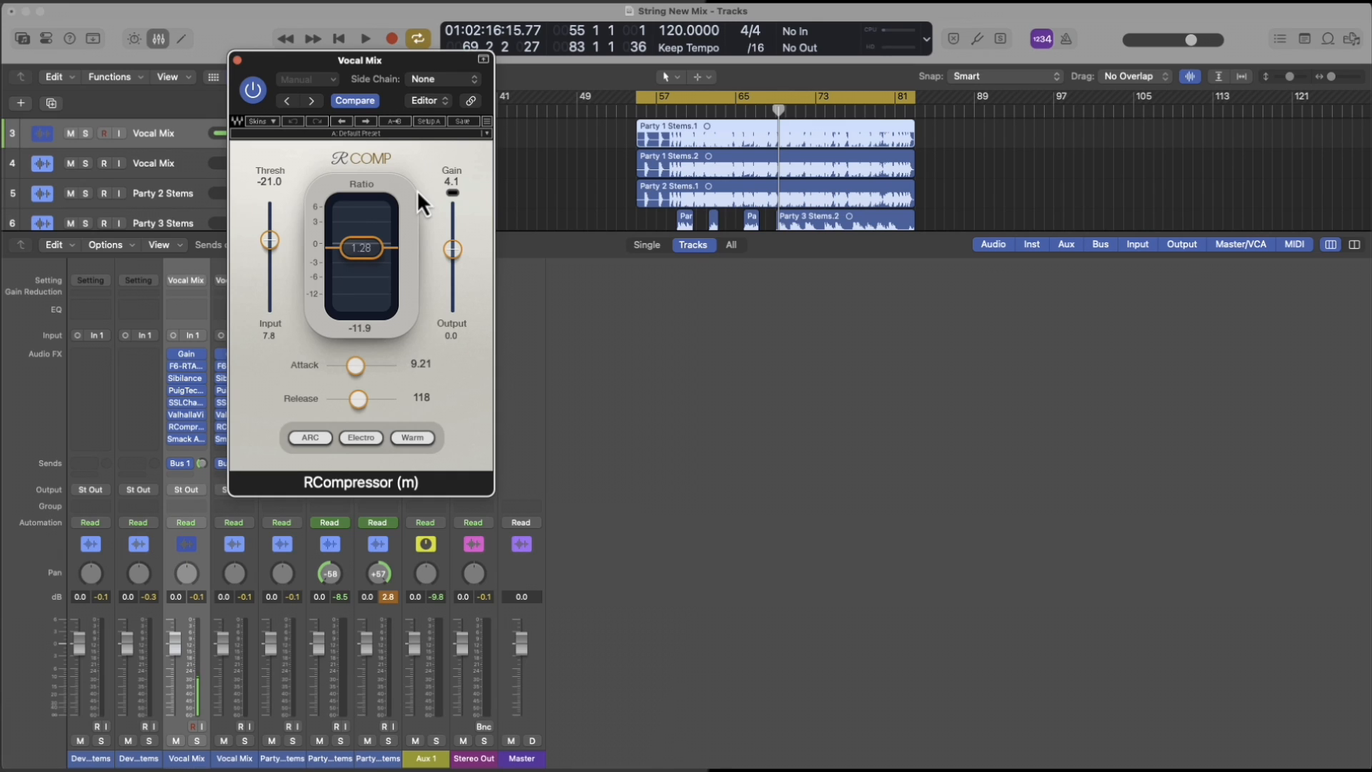
{"action": "left_click", "coordinate": [238, 58]}
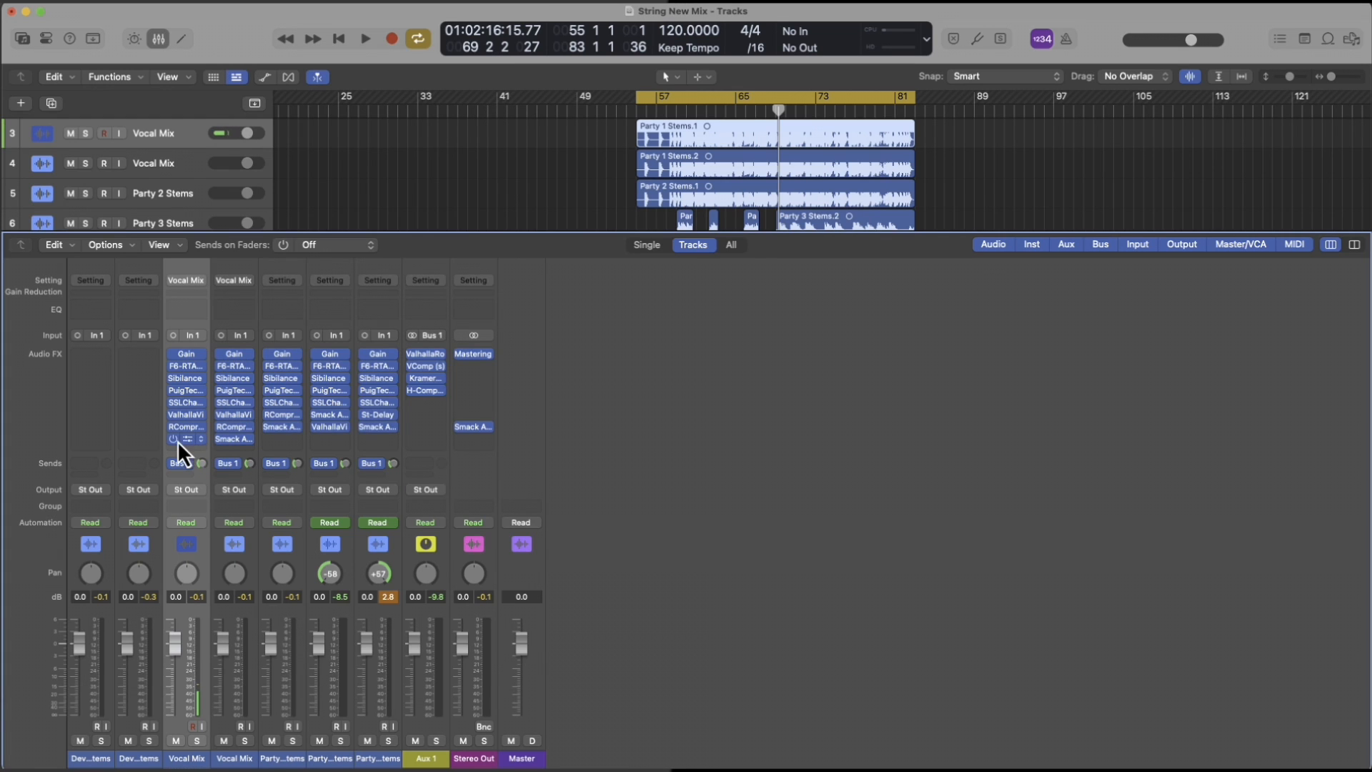
{"action": "left_click", "coordinate": [186, 440]}
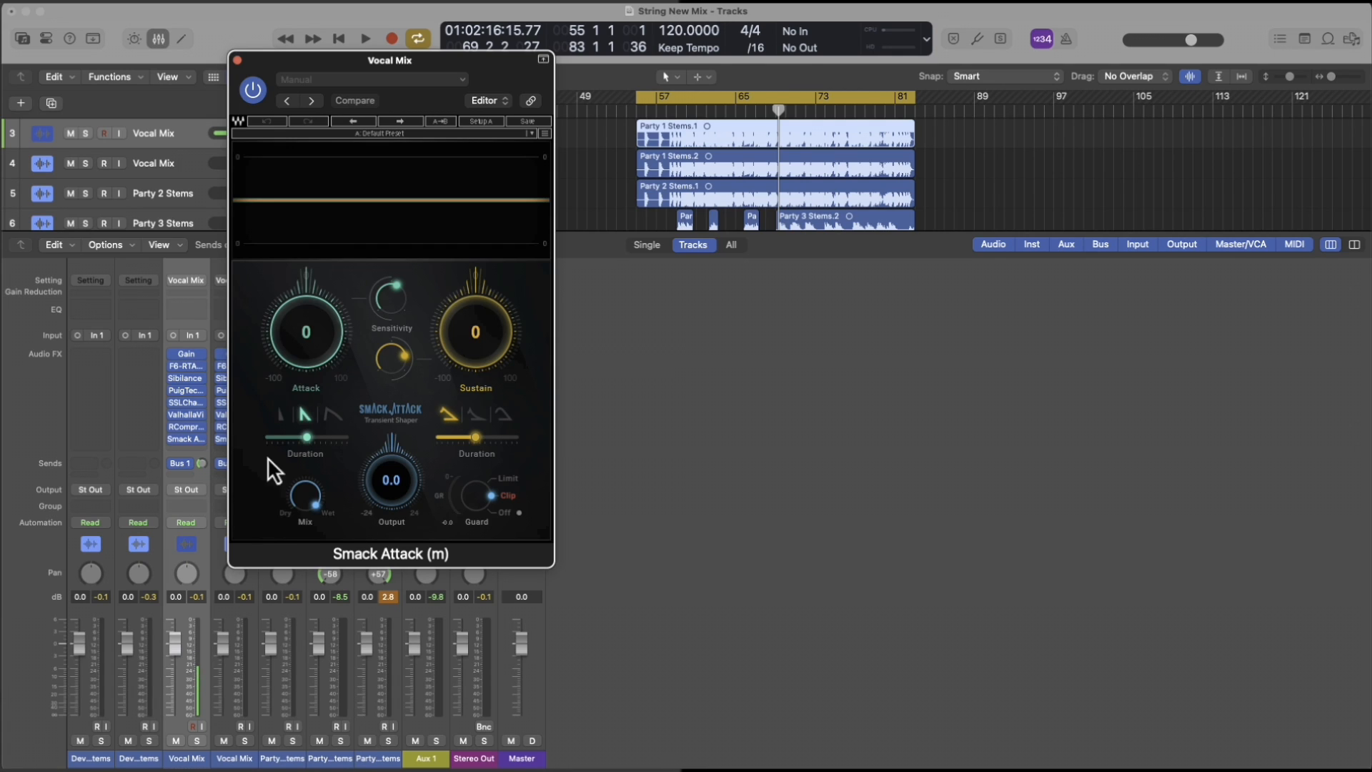
{"action": "left_click", "coordinate": [237, 60]}
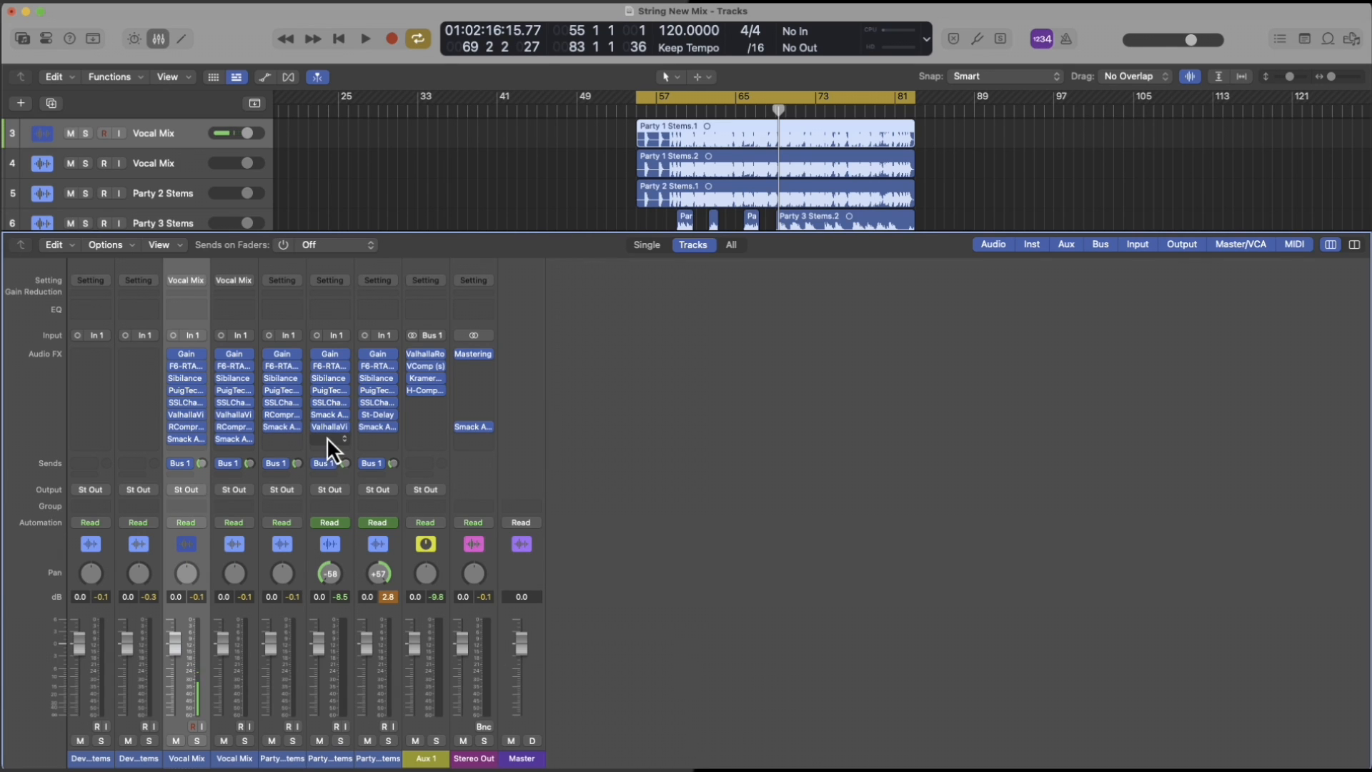
Step: Examine the ValhallaRoom reverb and VComp compressor settings on the Aux 1 channel
{"action": "left_click", "coordinate": [332, 606]}
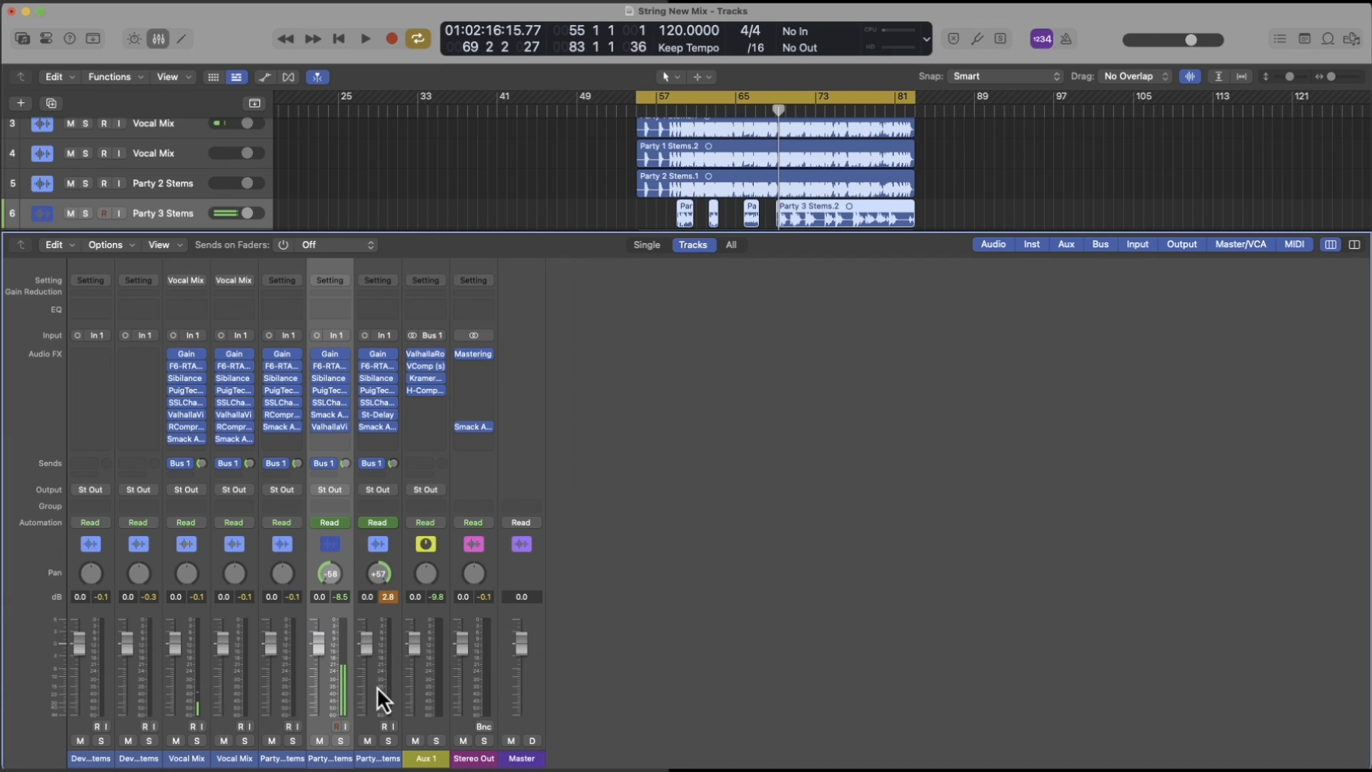
{"action": "left_click", "coordinate": [376, 624]}
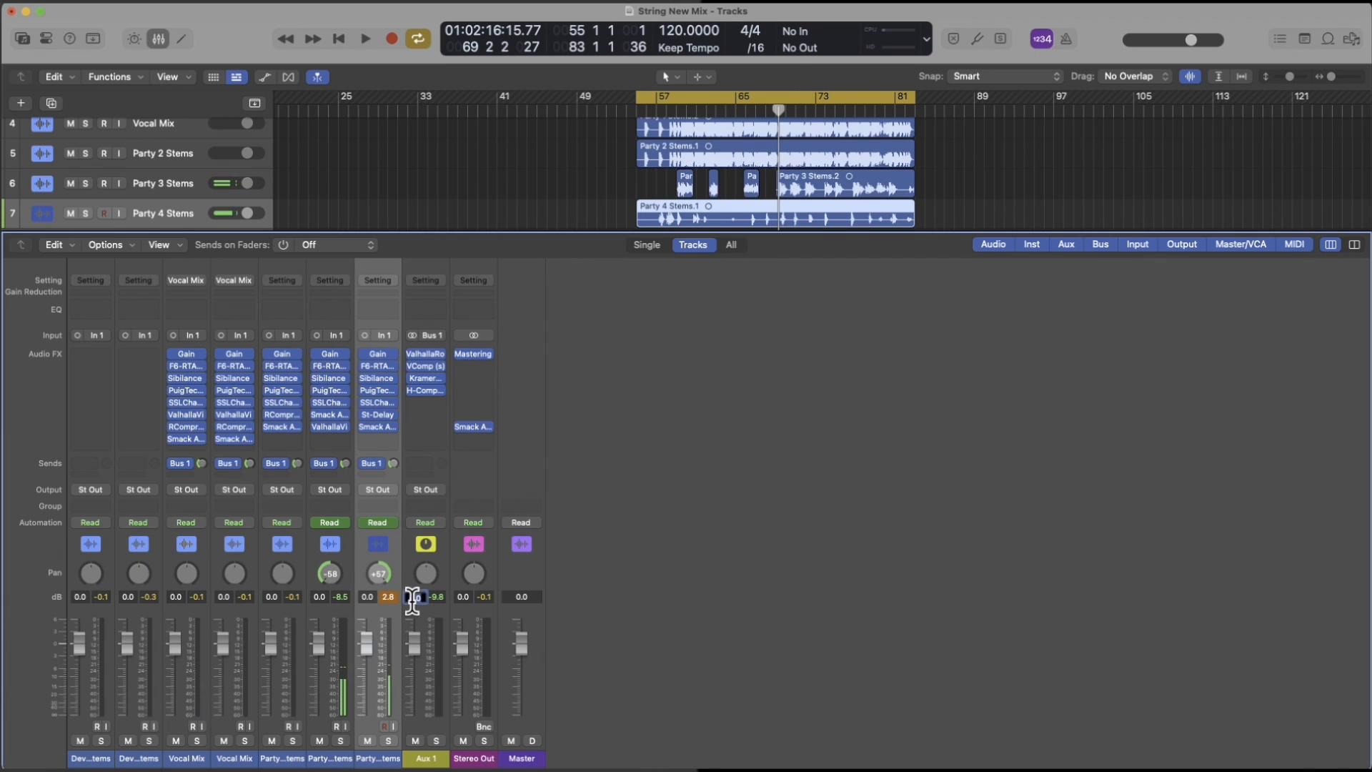
{"action": "left_click", "coordinate": [412, 530]}
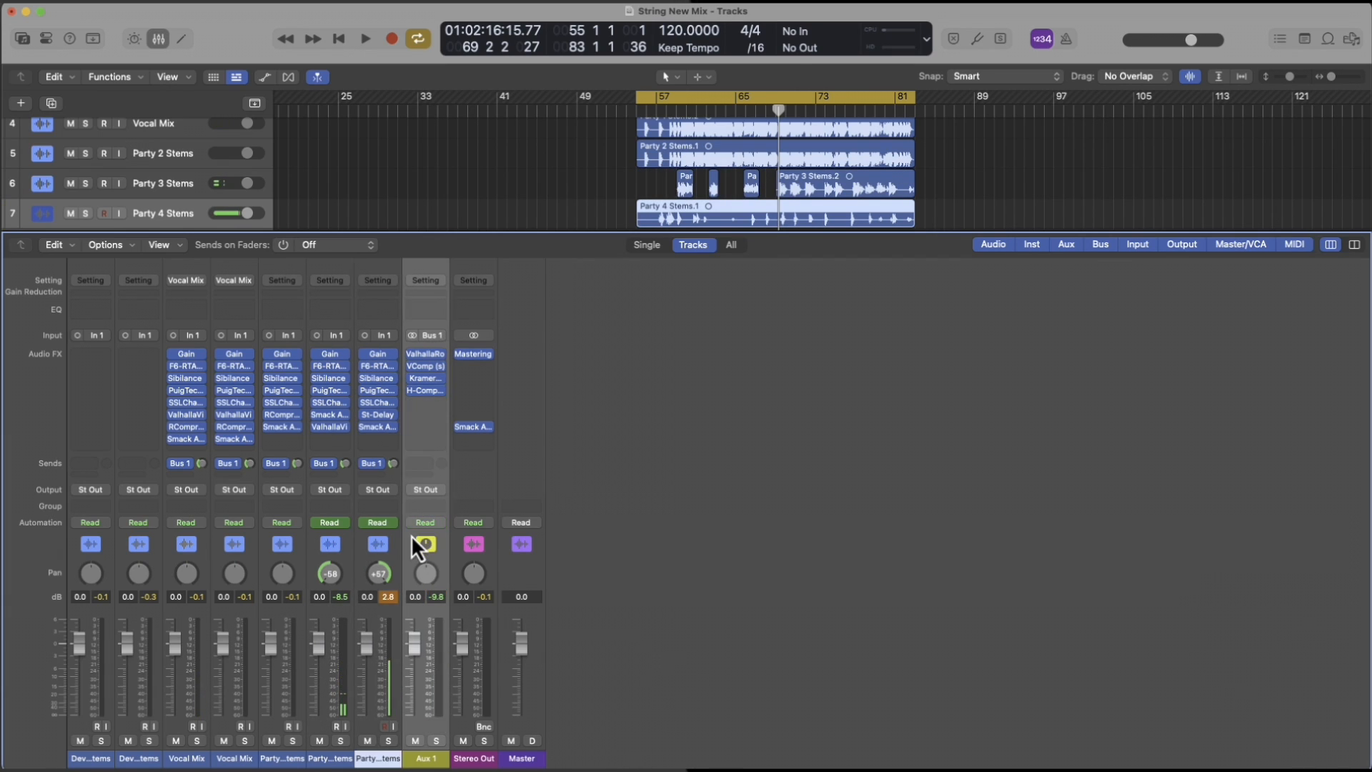
{"action": "left_click", "coordinate": [423, 355]}
{"action": "left_click_drag", "start_coordinate": [423, 46], "coordinate": [852, 221]}
{"action": "left_click", "coordinate": [425, 367]}
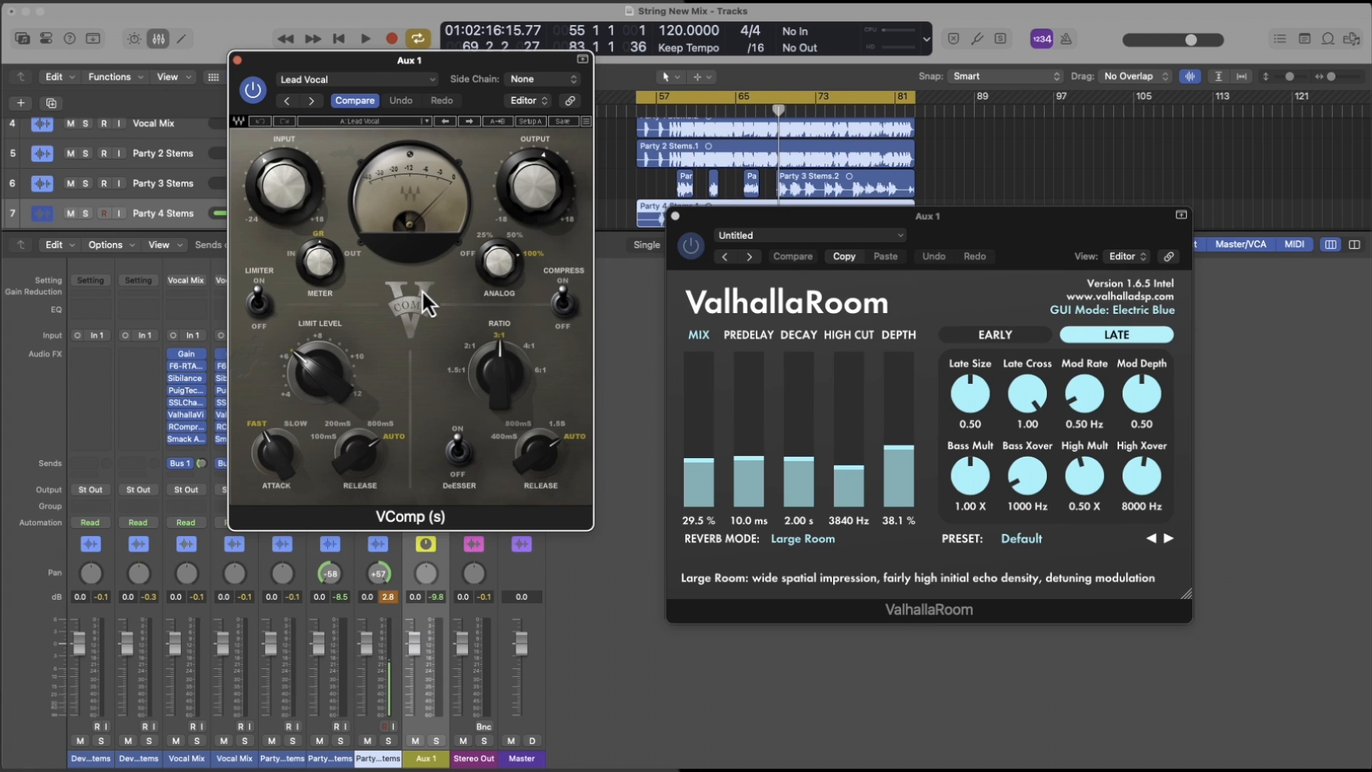
{"action": "left_click", "coordinate": [675, 216]}
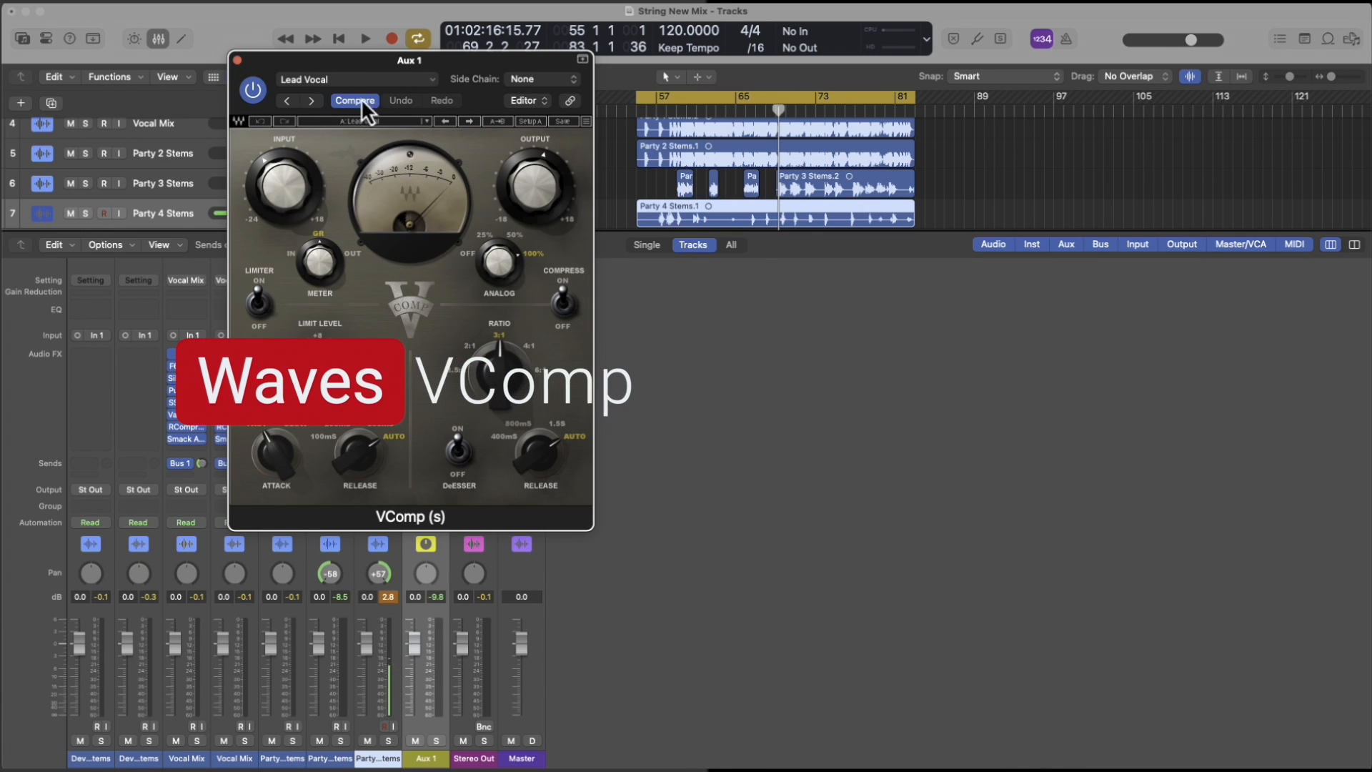
{"action": "left_click_drag", "start_coordinate": [354, 67], "coordinate": [800, 195]}
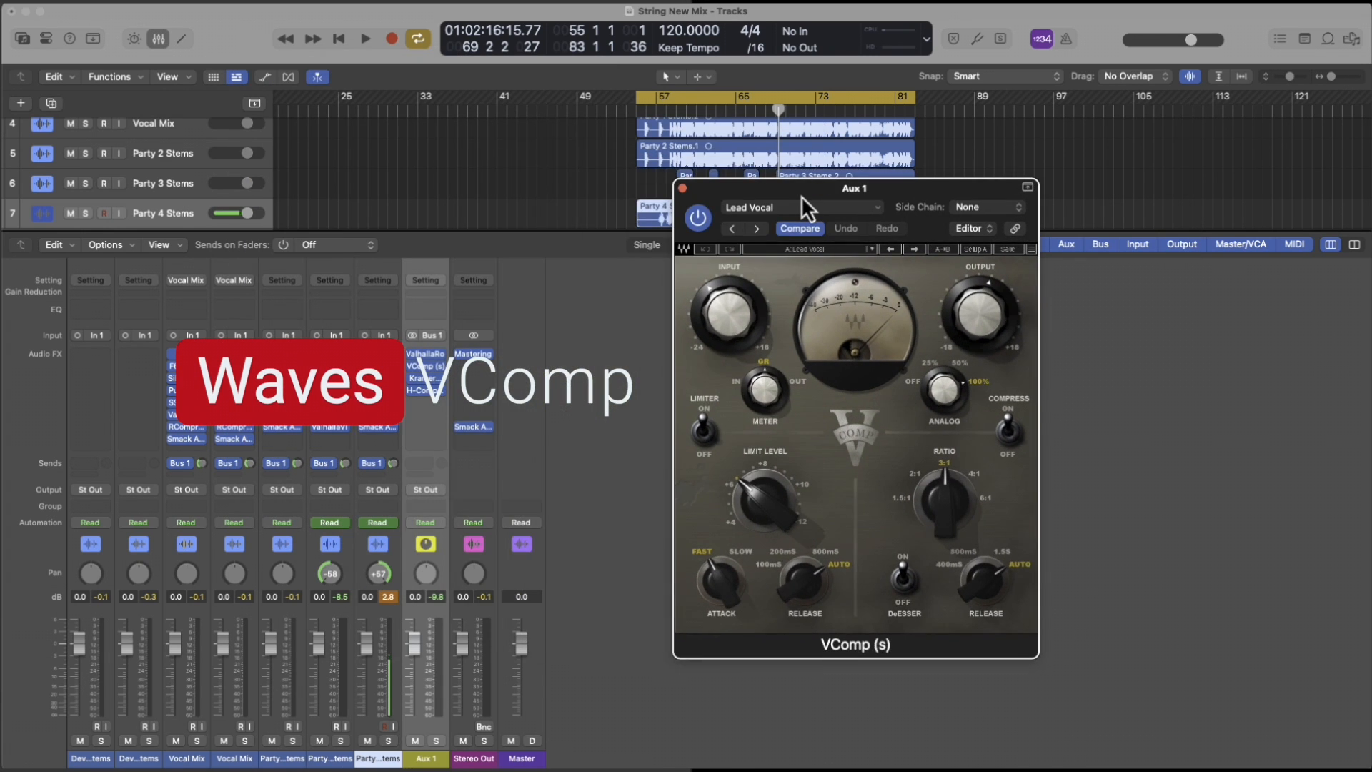
{"action": "left_click", "coordinate": [682, 190]}
Step: Examine the Kramer Tape and H-Comp settings on the Aux 1 channel
{"action": "left_click", "coordinate": [425, 378]}
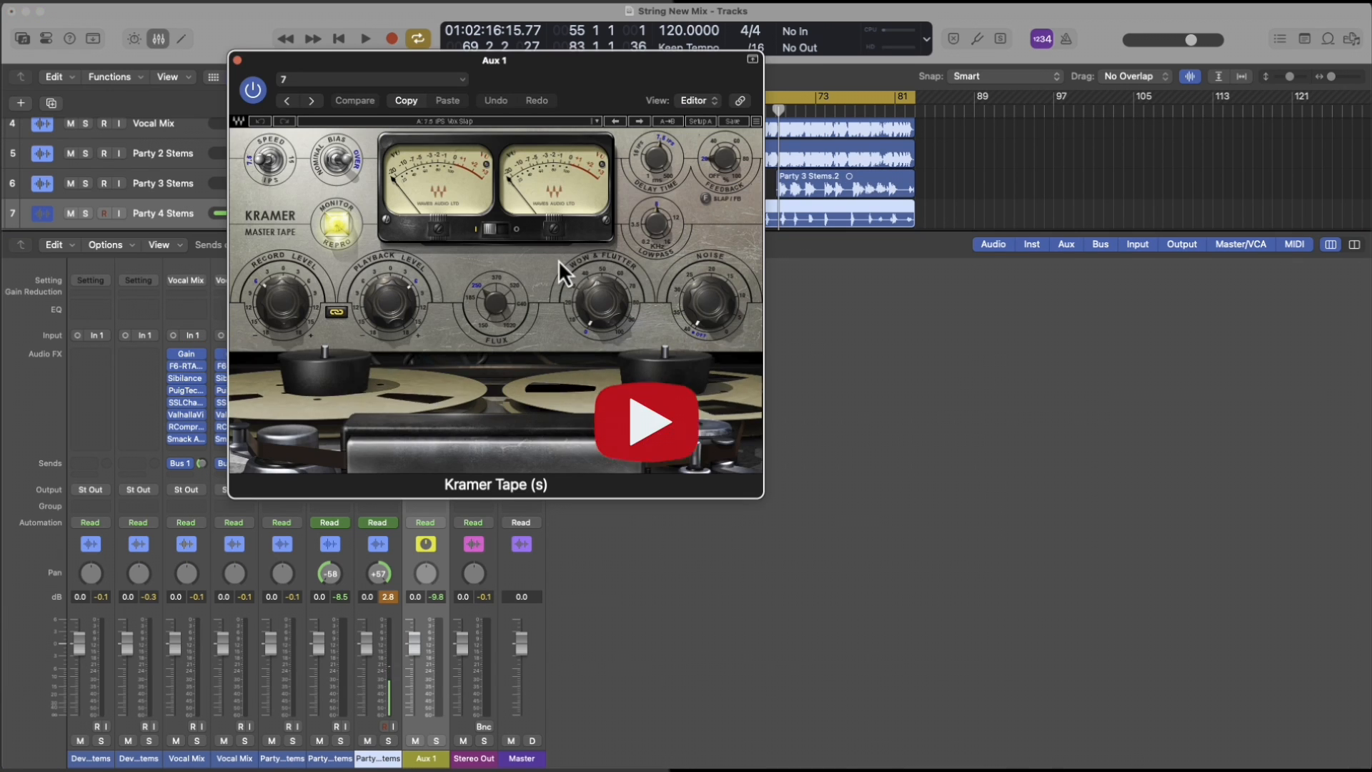
{"action": "left_click_drag", "start_coordinate": [474, 75], "coordinate": [657, 167]}
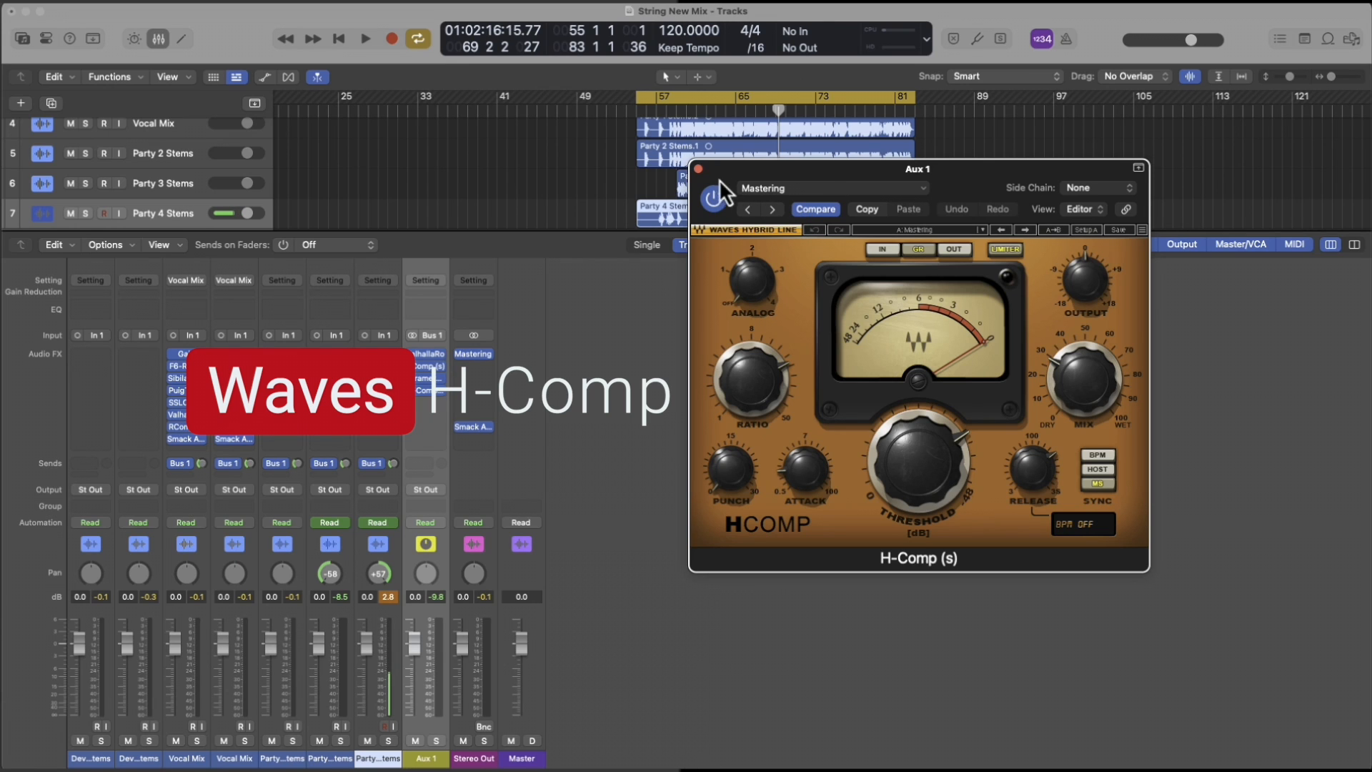
{"action": "left_click", "coordinate": [699, 170]}
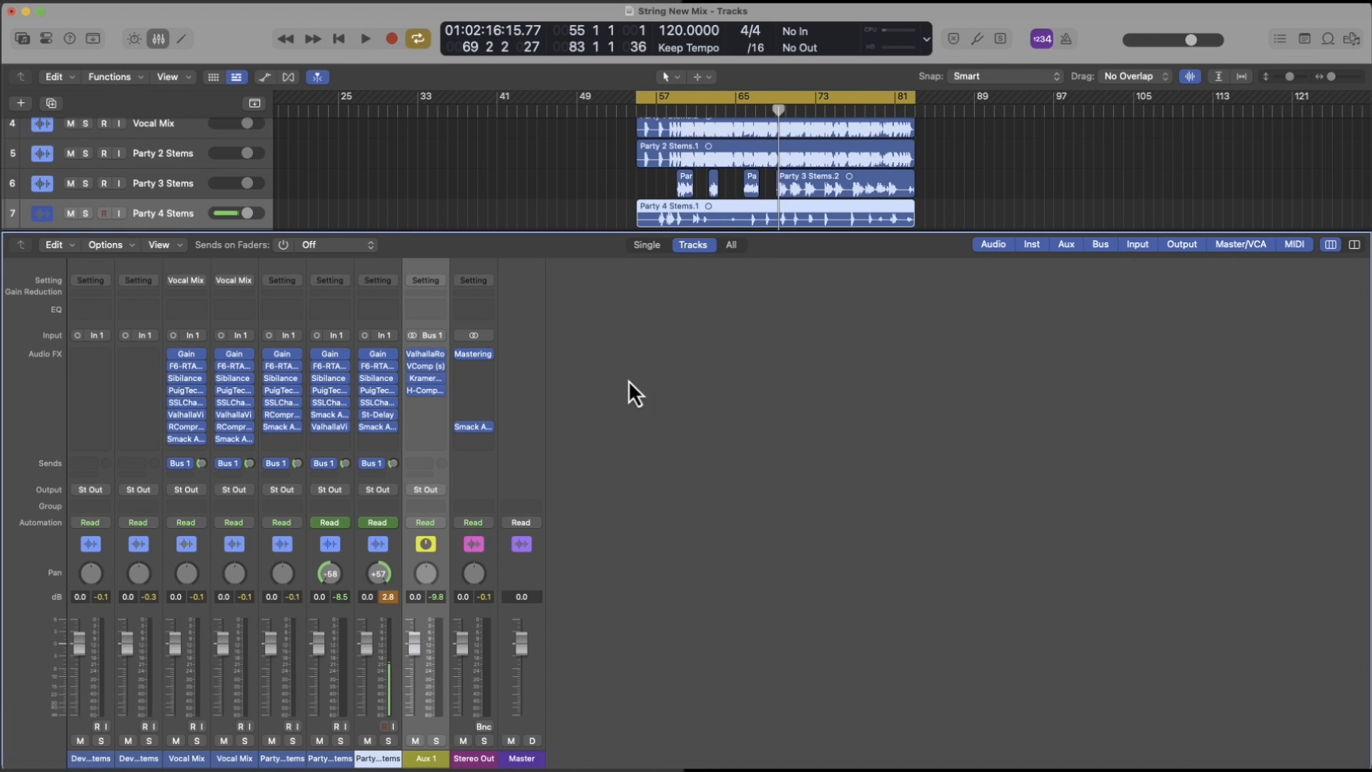
Step: Hide the mixer and extend the start of the cycle range back to bar 1
{"action": "key", "text": "x"}
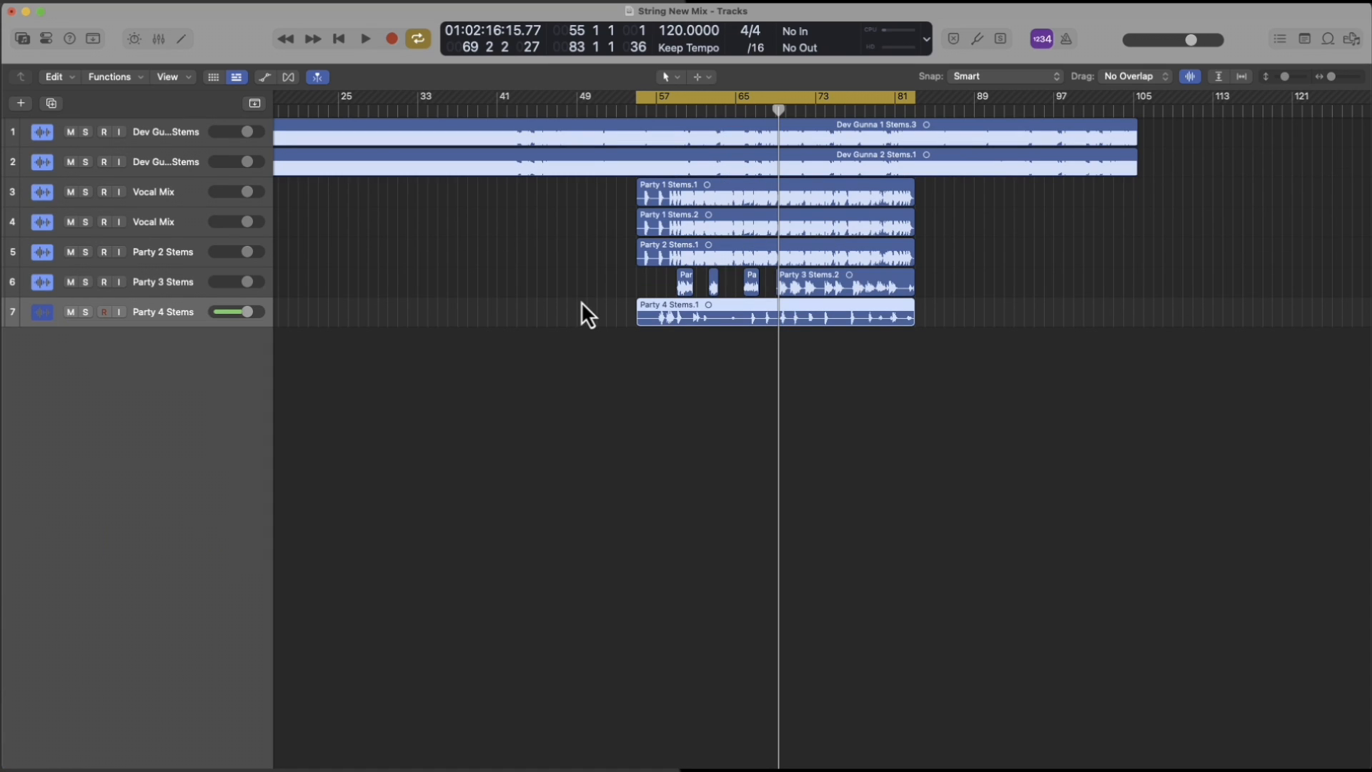
{"action": "left_click_drag", "start_coordinate": [640, 101], "coordinate": [178, 95]}
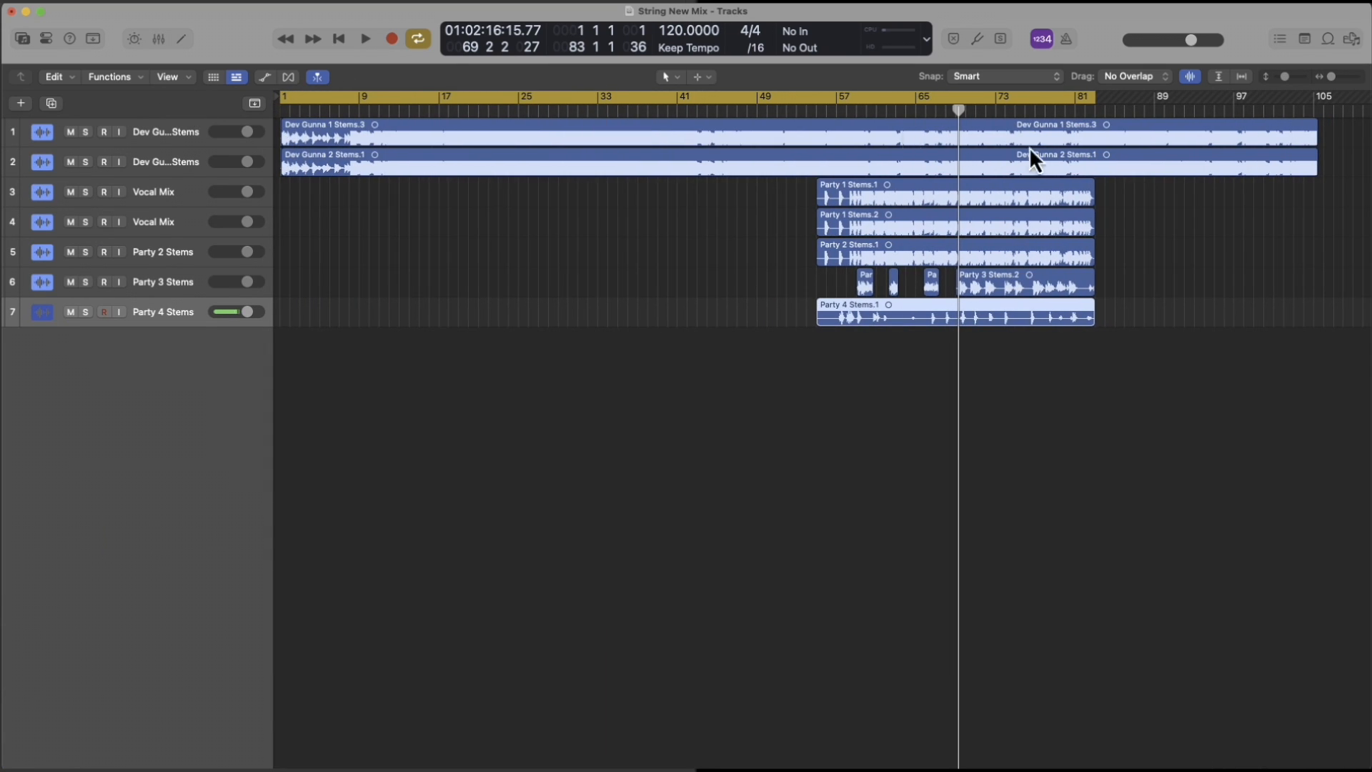
Step: Extend the end of the cycle range to bar 89
{"action": "left_click_drag", "start_coordinate": [1097, 99], "coordinate": [1151, 98]}
{"action": "left_click_drag", "start_coordinate": [1152, 99], "coordinate": [1158, 98]}
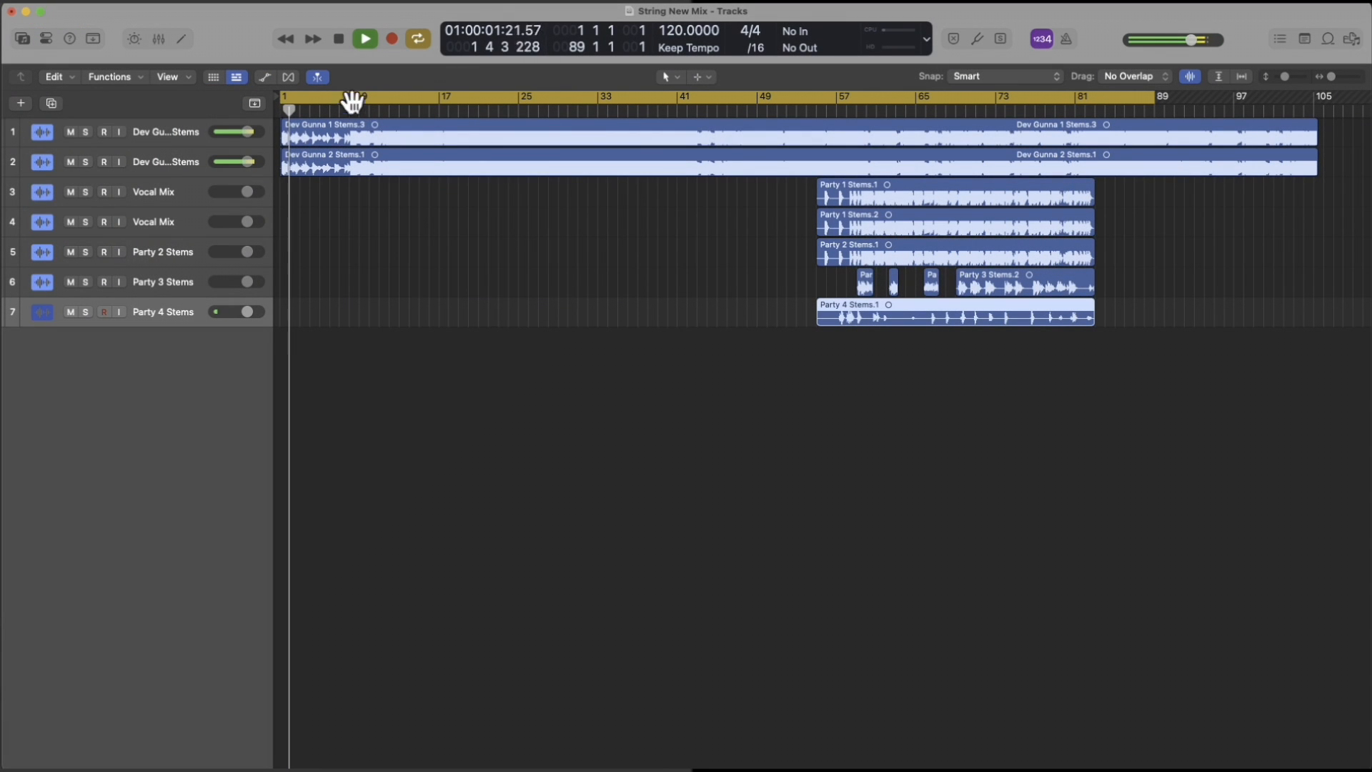
Step: Extend the end of the cycle range to bar 106 so it covers the full length of the two Dev Gunna stems
{"action": "key", "text": "super+Right"}
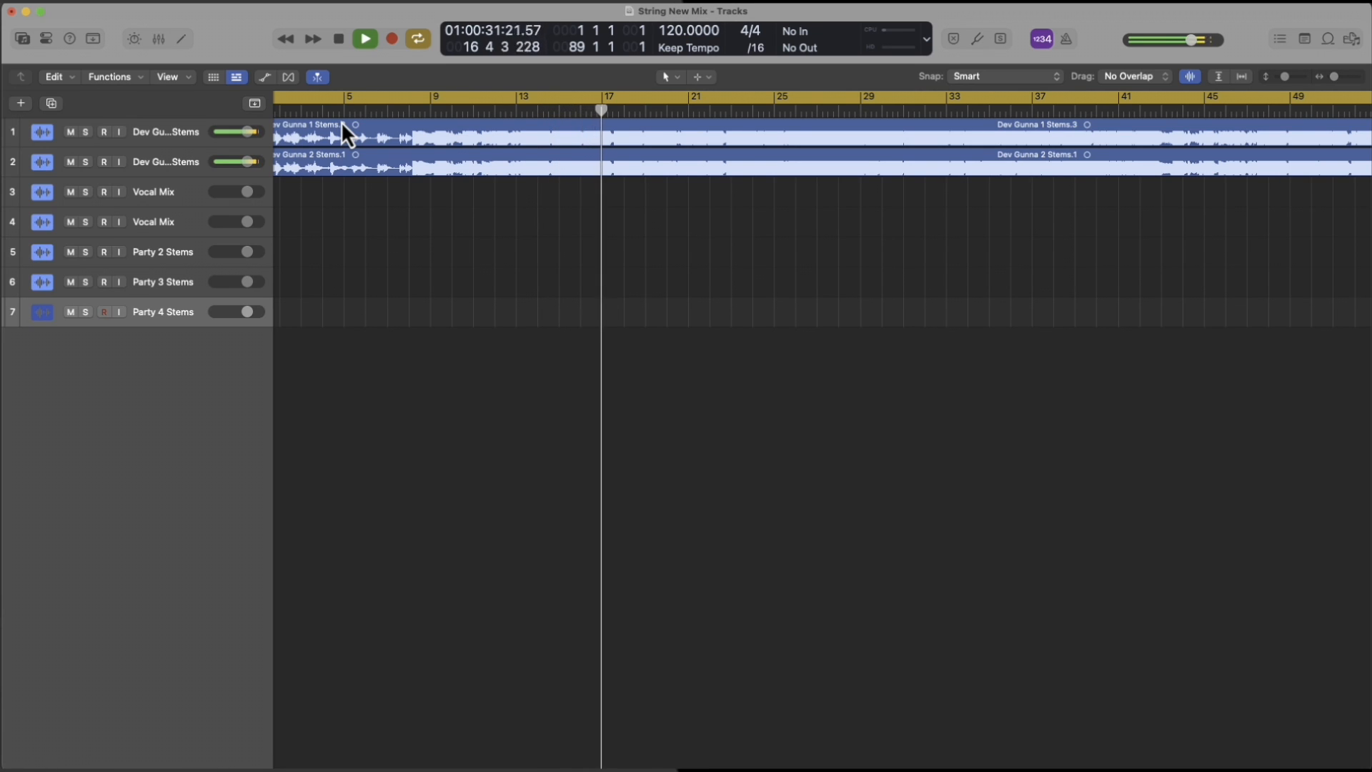
{"action": "scroll", "coordinate": [341, 121], "scroll_direction": "left", "scroll_amount": 2}
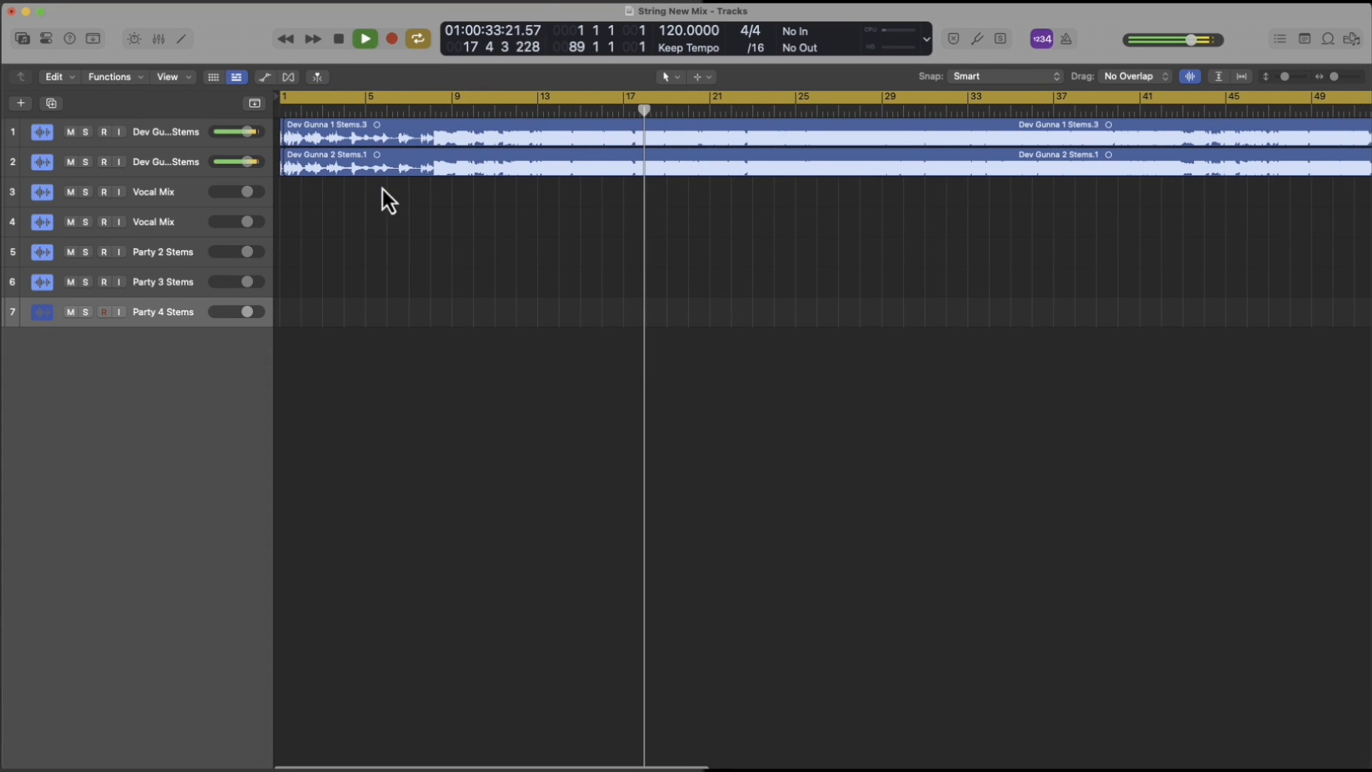
{"action": "scroll", "coordinate": [424, 232], "scroll_direction": "down", "scroll_amount": 8}
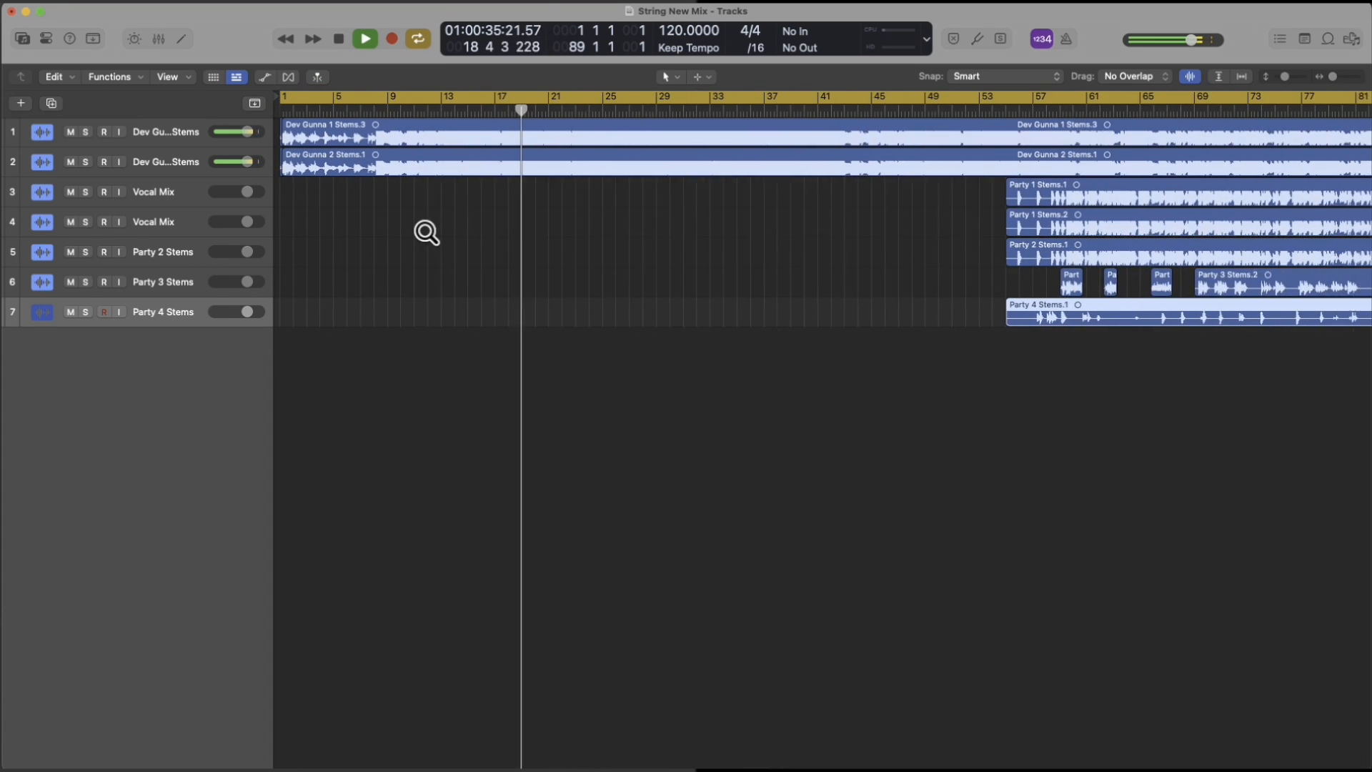
{"action": "scroll", "coordinate": [426, 232], "scroll_direction": "down", "scroll_amount": 4}
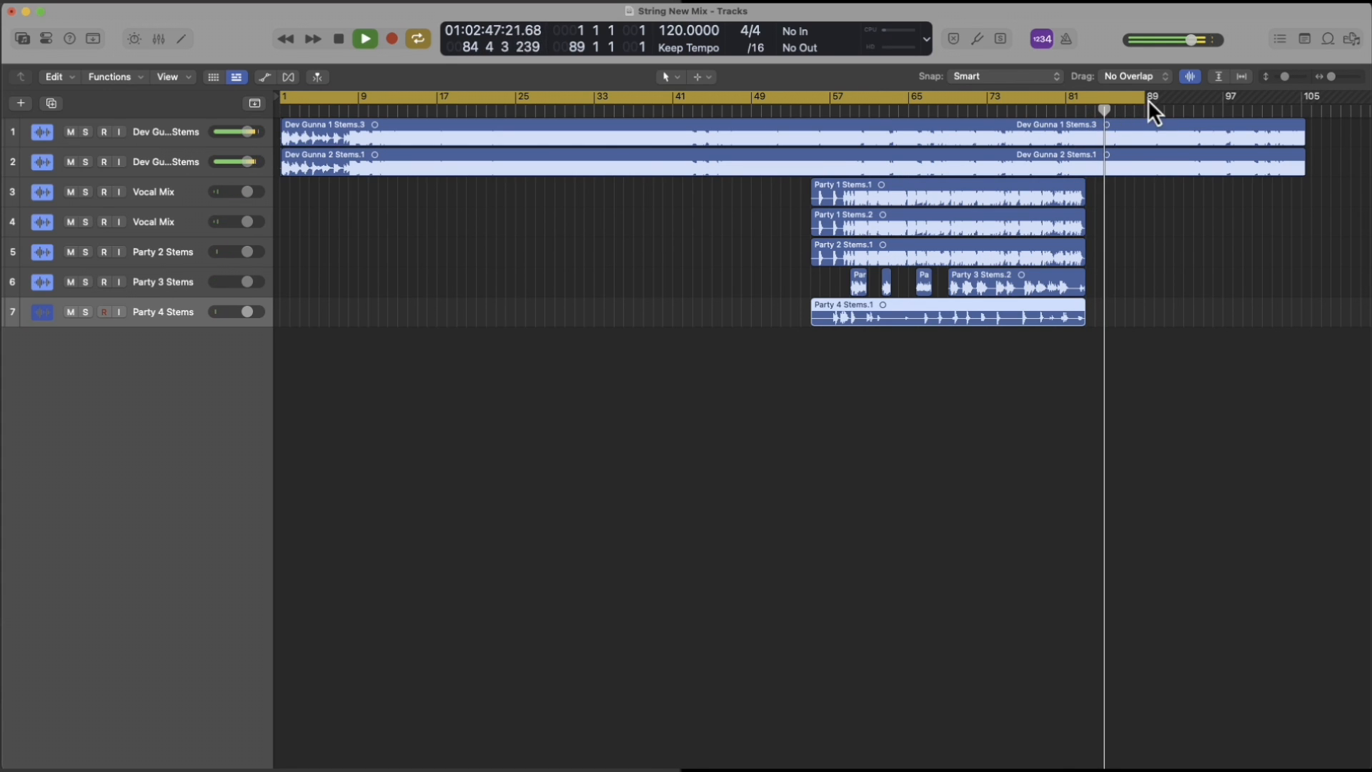
{"action": "left_click_drag", "start_coordinate": [1143, 100], "coordinate": [1301, 113]}
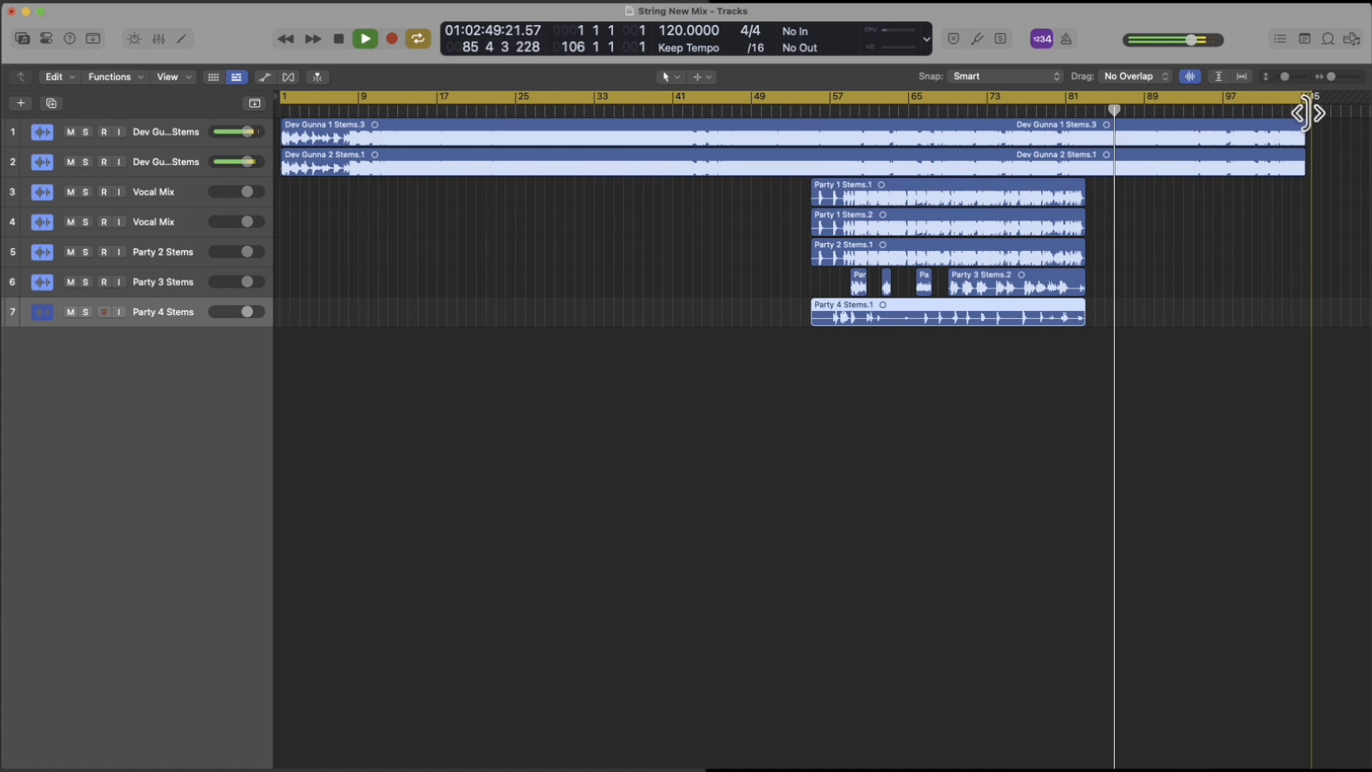